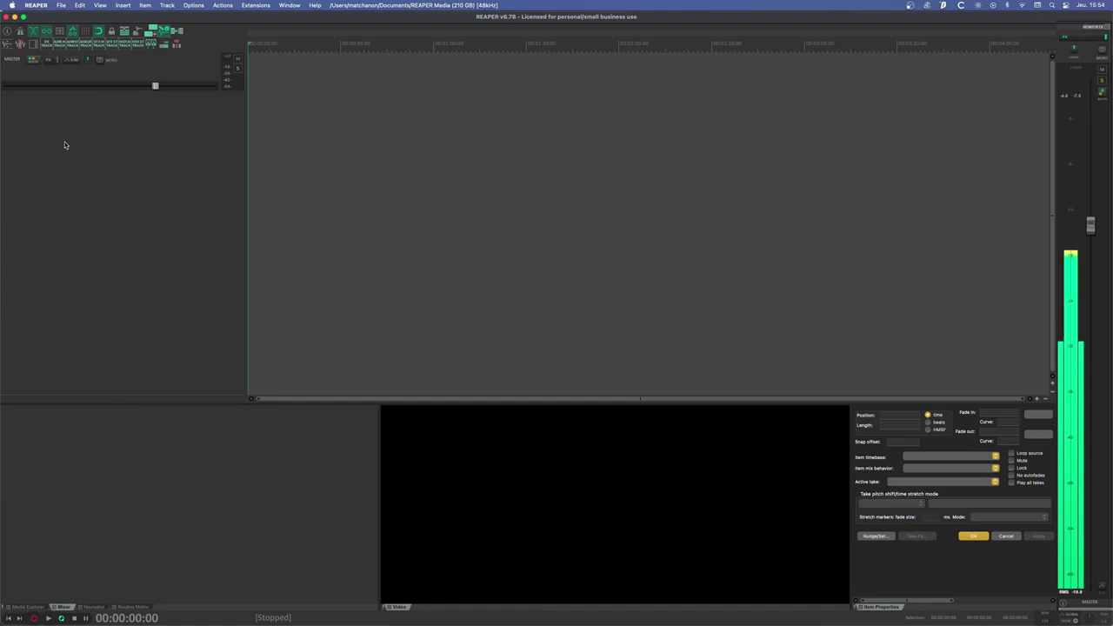
# Open the recent project Ansa-230317_2149.RPP.
pyautogui.click(61, 5)
pyautogui.moveTo(86, 91)
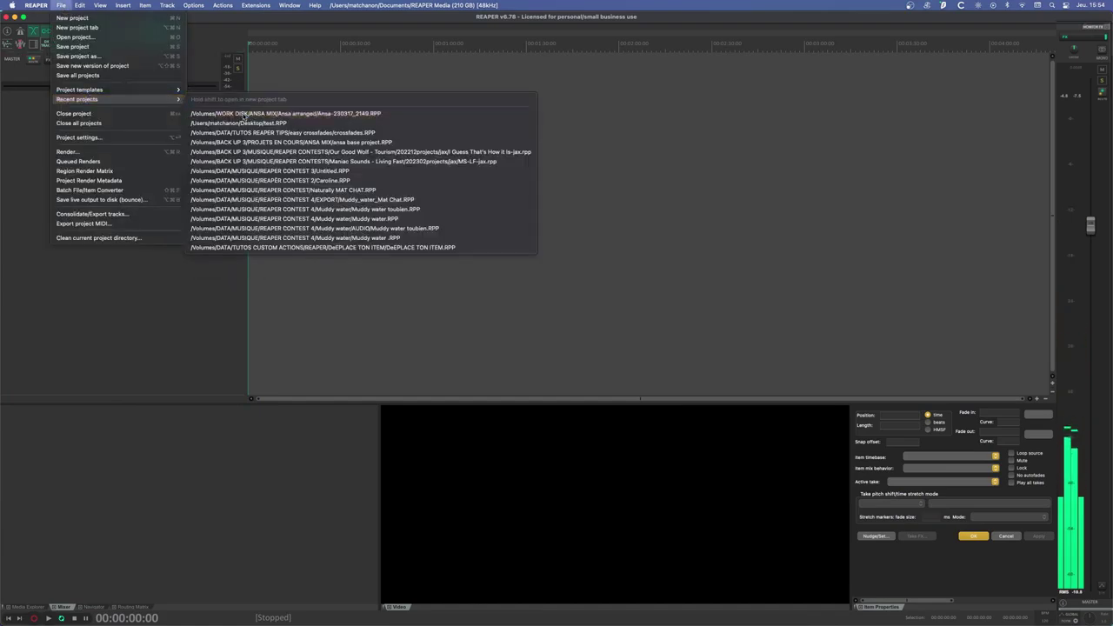
pyautogui.click(242, 113)
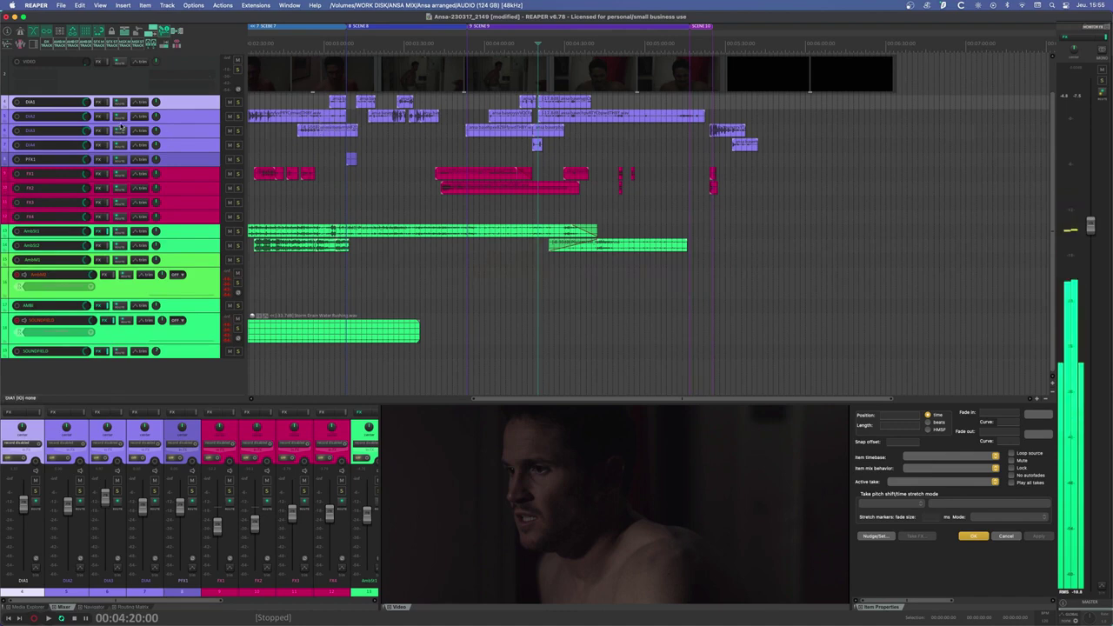
# Add the ReaSurroundPan effect to track DIA1 and set its input channels to 1.
pyautogui.click(97, 102)
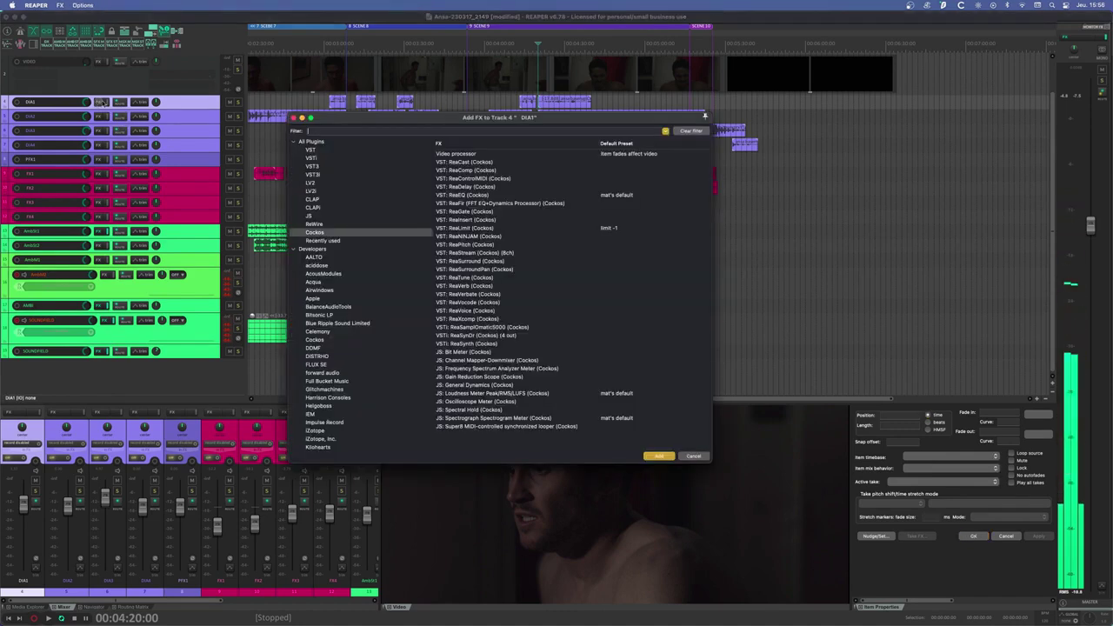
pyautogui.doubleClick(480, 269)
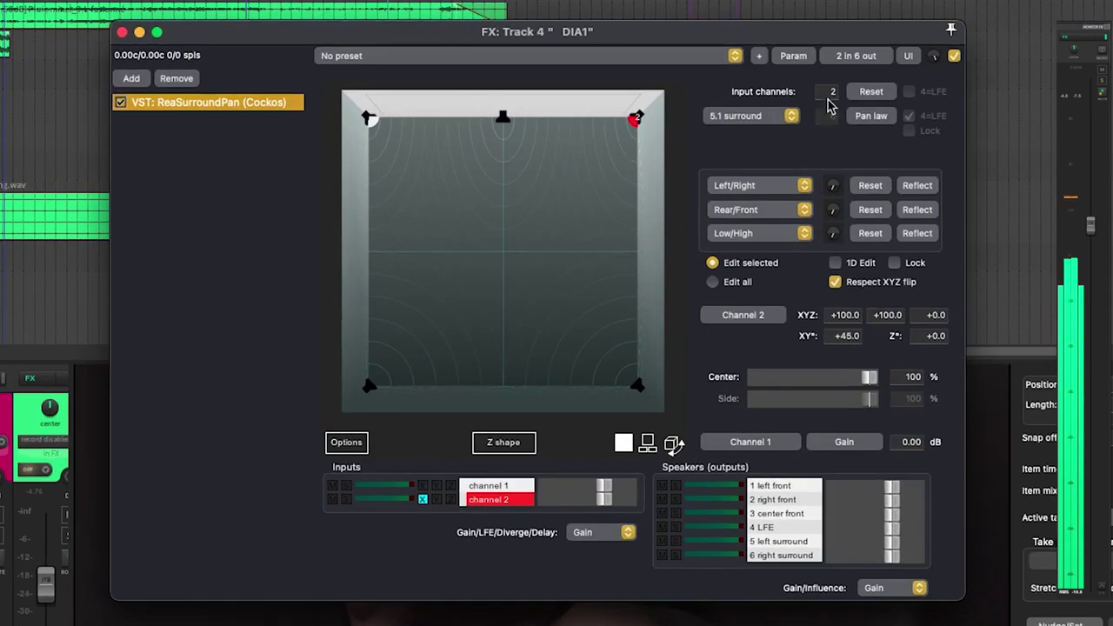
pyautogui.click(764, 269)
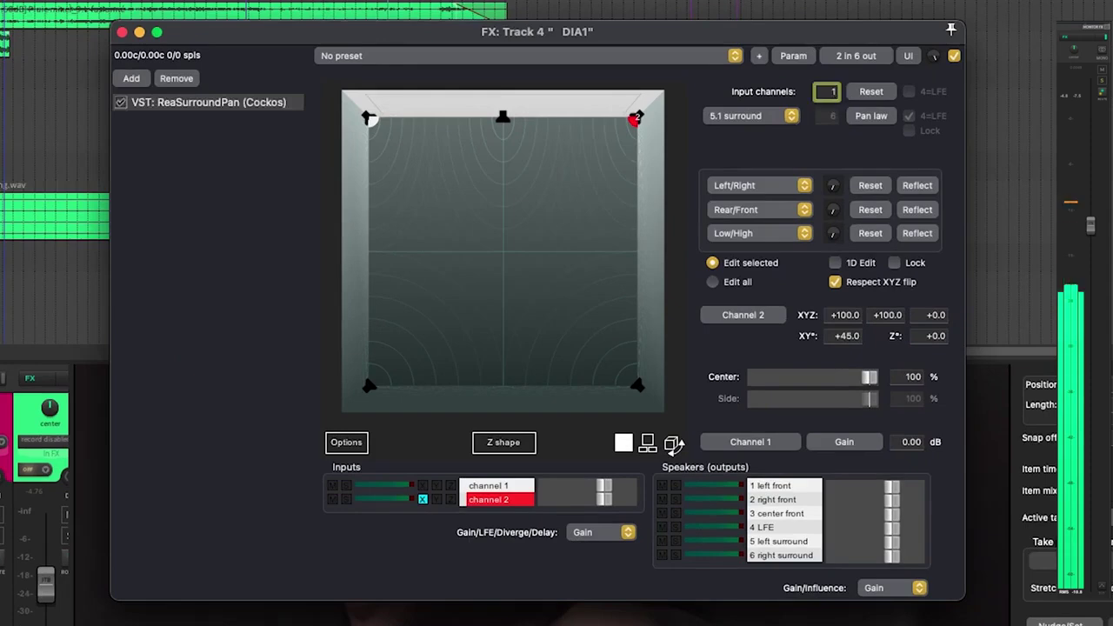
pyautogui.write('1')
pyautogui.press('Return')
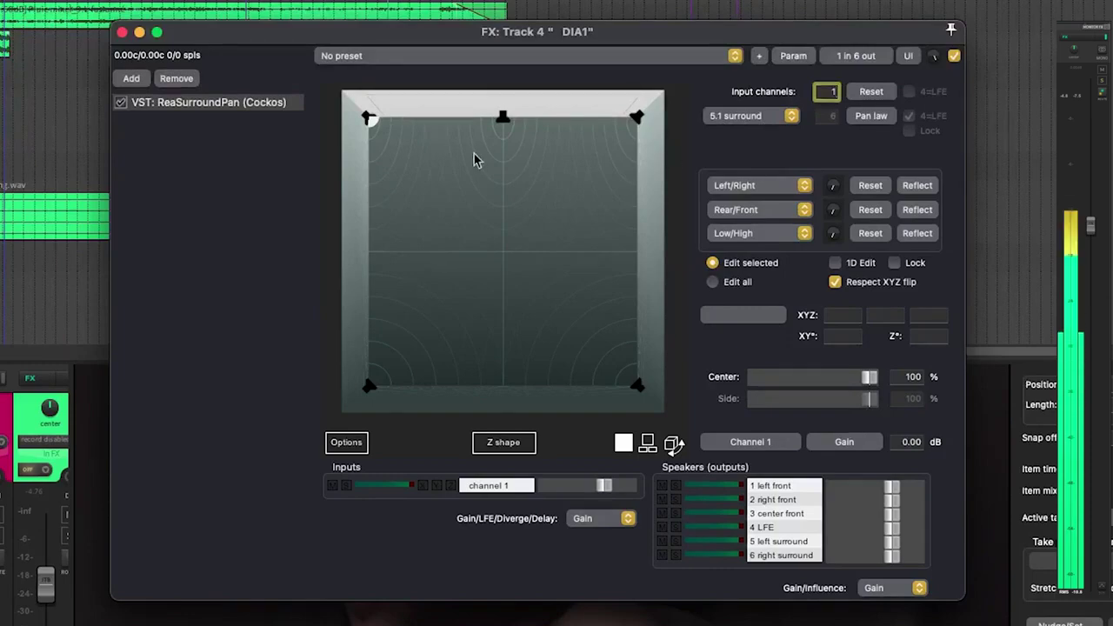
# Place the panner input at the front centre speaker and make inputs update automatically when sending track names or colours change.
pyautogui.click(356, 444)
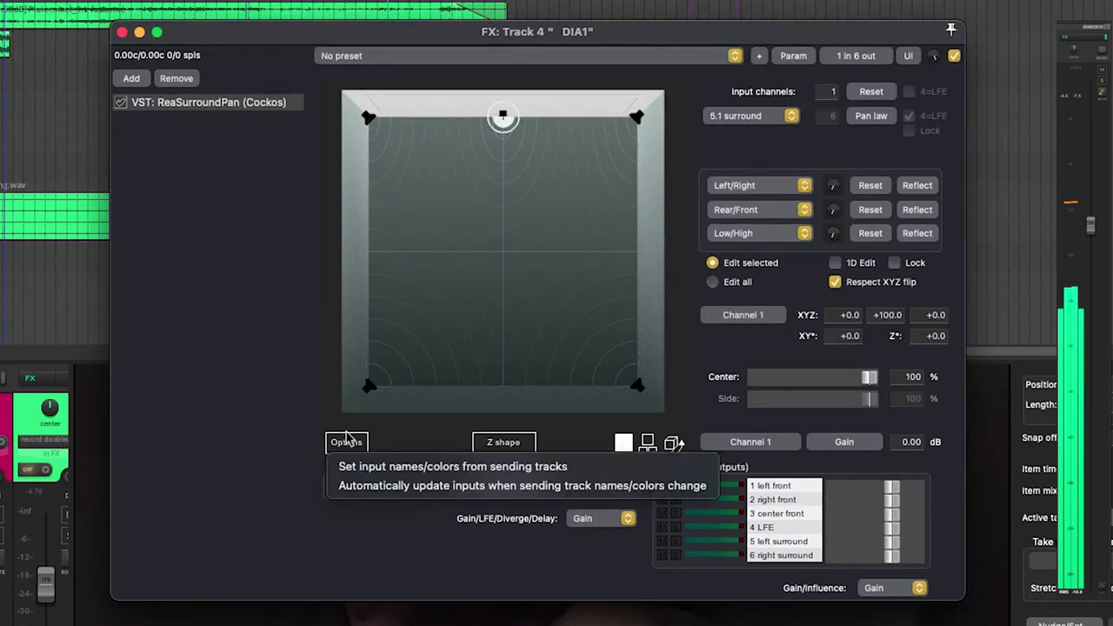
pyautogui.click(379, 484)
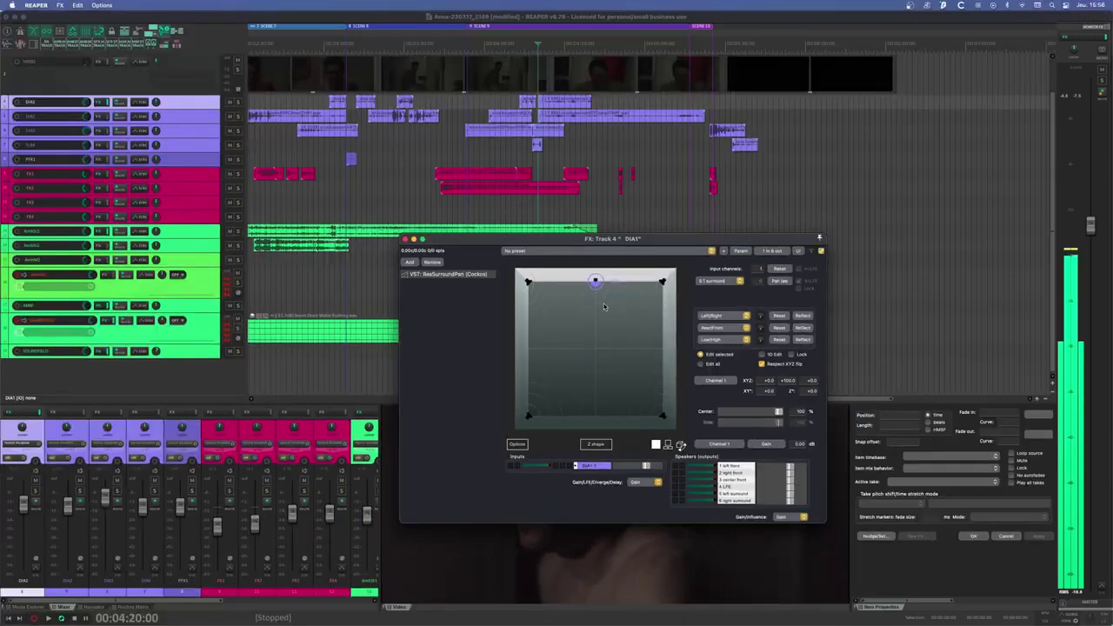
pyautogui.click(98, 103)
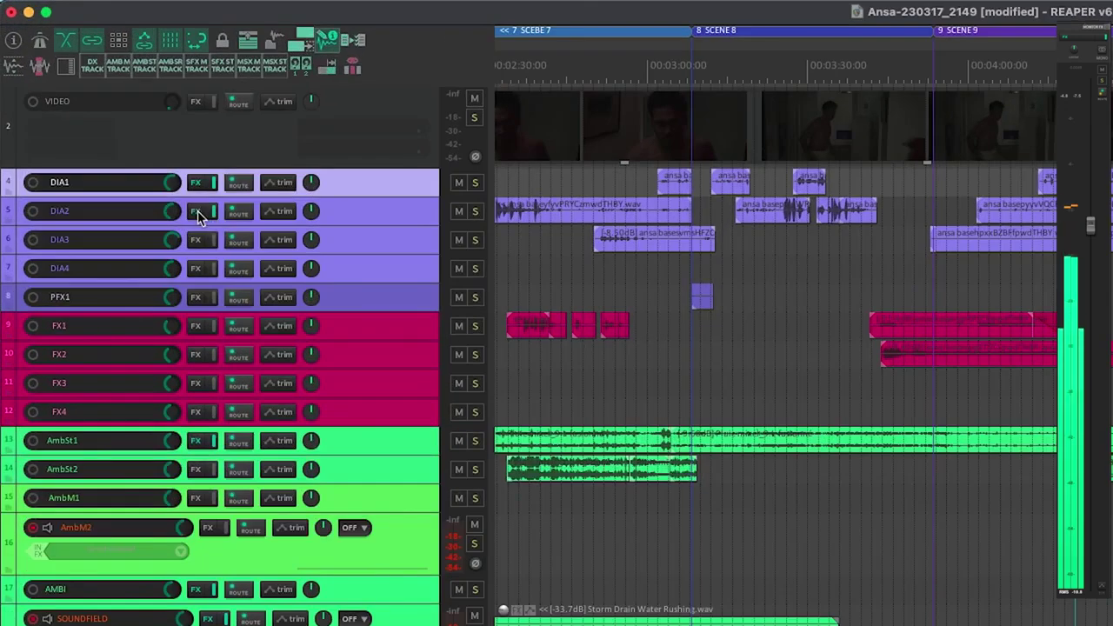
# Try copying the surround panner from track DIA1 to the other dialogue tracks, DIA2 to DIA4, and close the effects window.
pyautogui.click(198, 216)
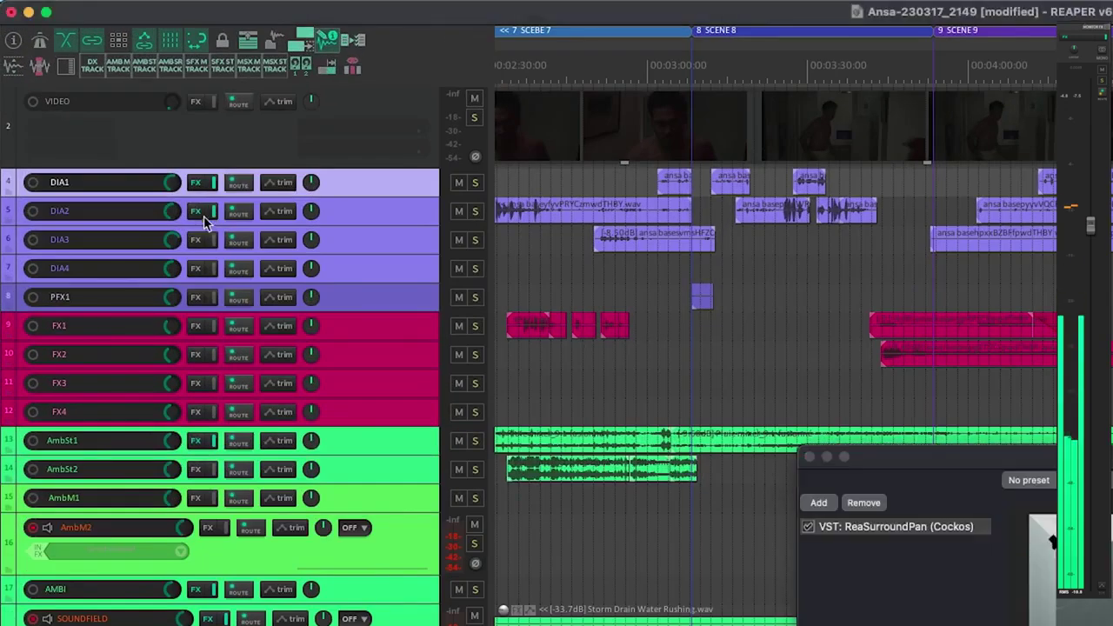
pyautogui.moveTo(199, 211); pyautogui.dragTo(210, 270)
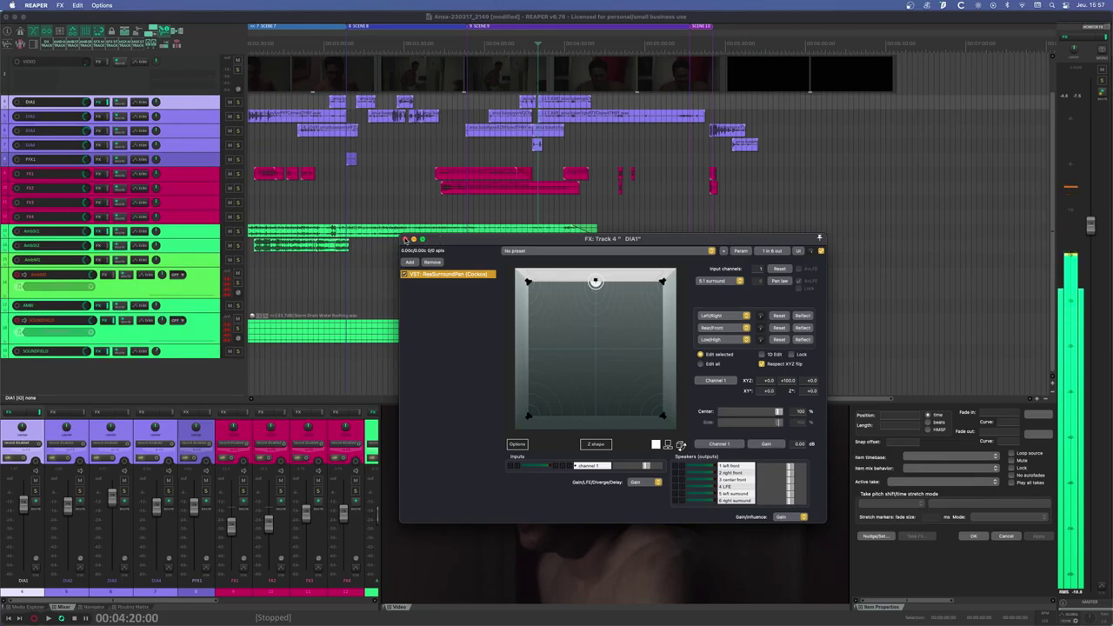
pyautogui.click(405, 239)
# Select tracks DIA2 through PFX1, and go back to having only DIA1 selected.
pyautogui.click(180, 115)
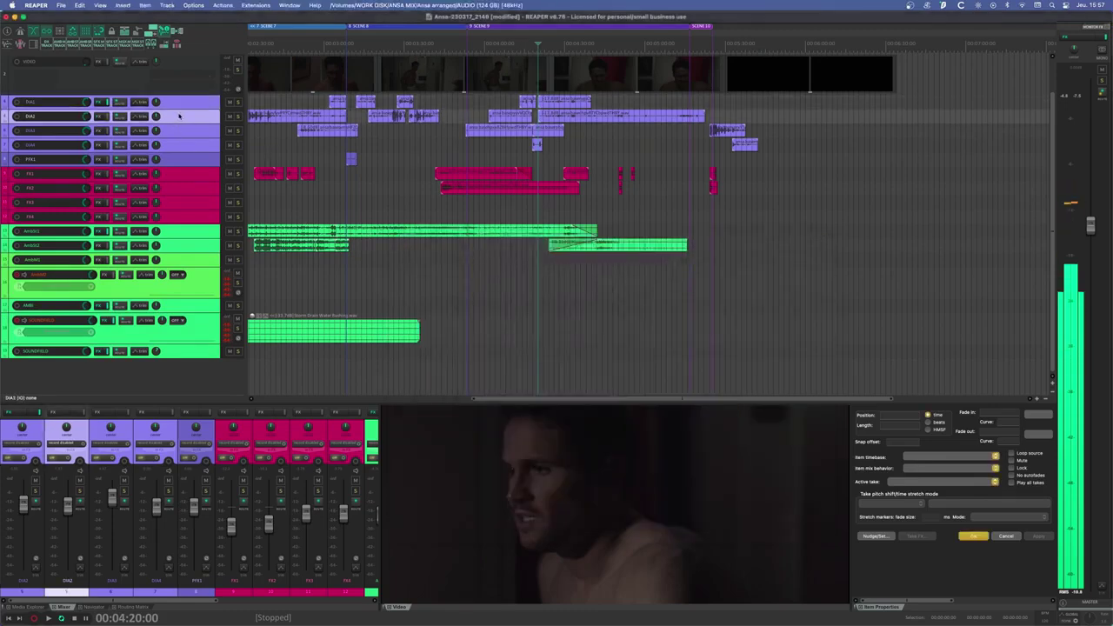
pyautogui.keyDown('shift'); pyautogui.click(182, 161); pyautogui.keyUp('shift')
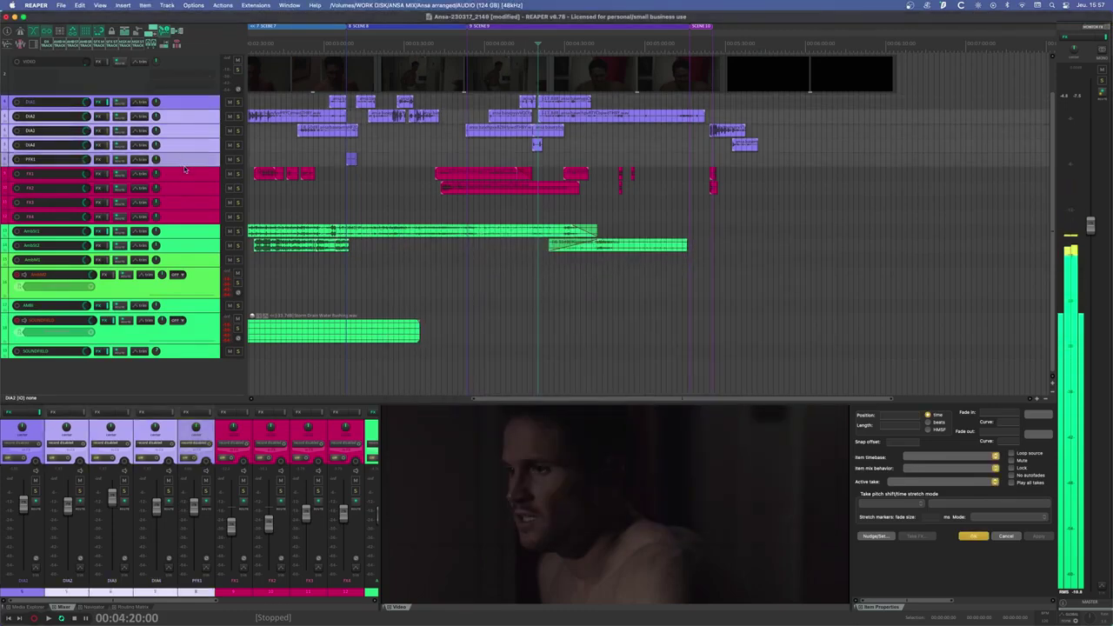
pyautogui.click(183, 105)
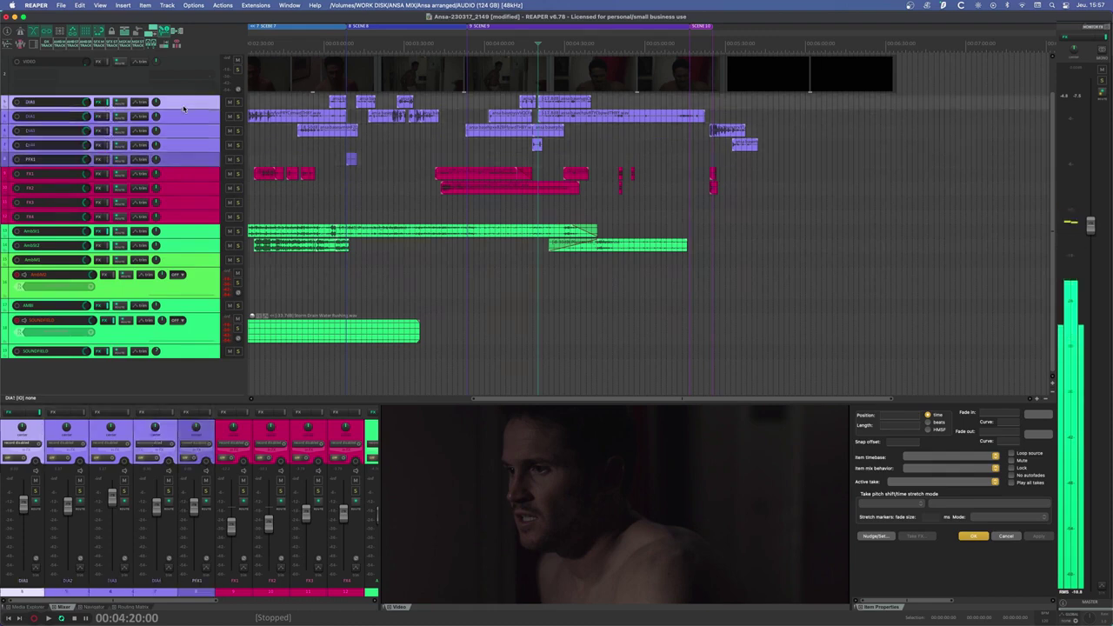
# Start creating a new custom action from the action list.
pyautogui.hotkey('shift', '/')
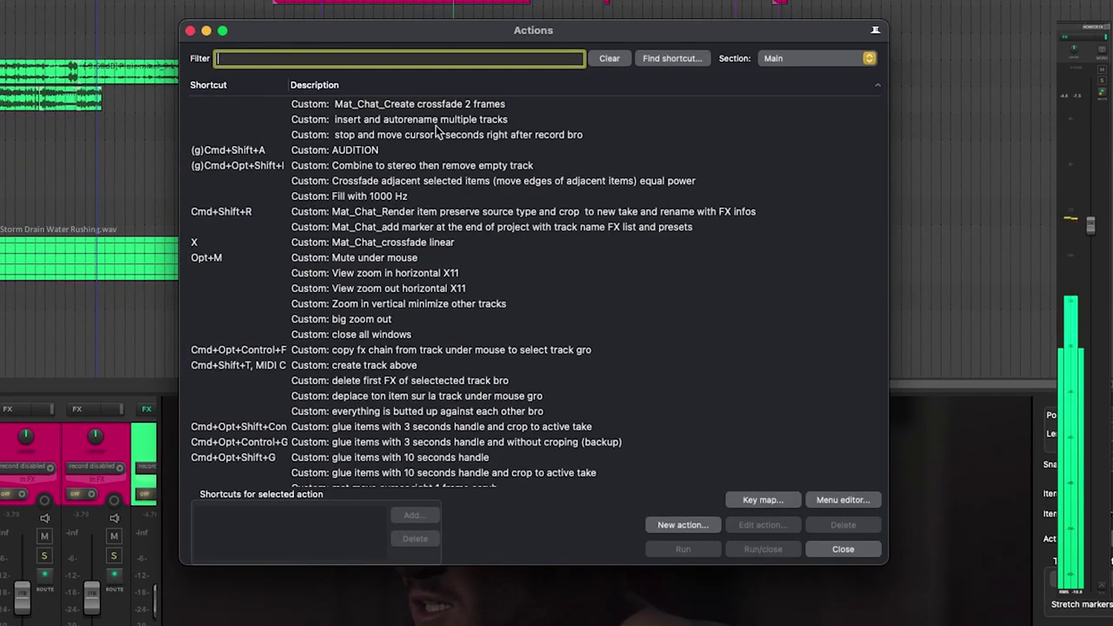
pyautogui.click(672, 525)
pyautogui.click(677, 540)
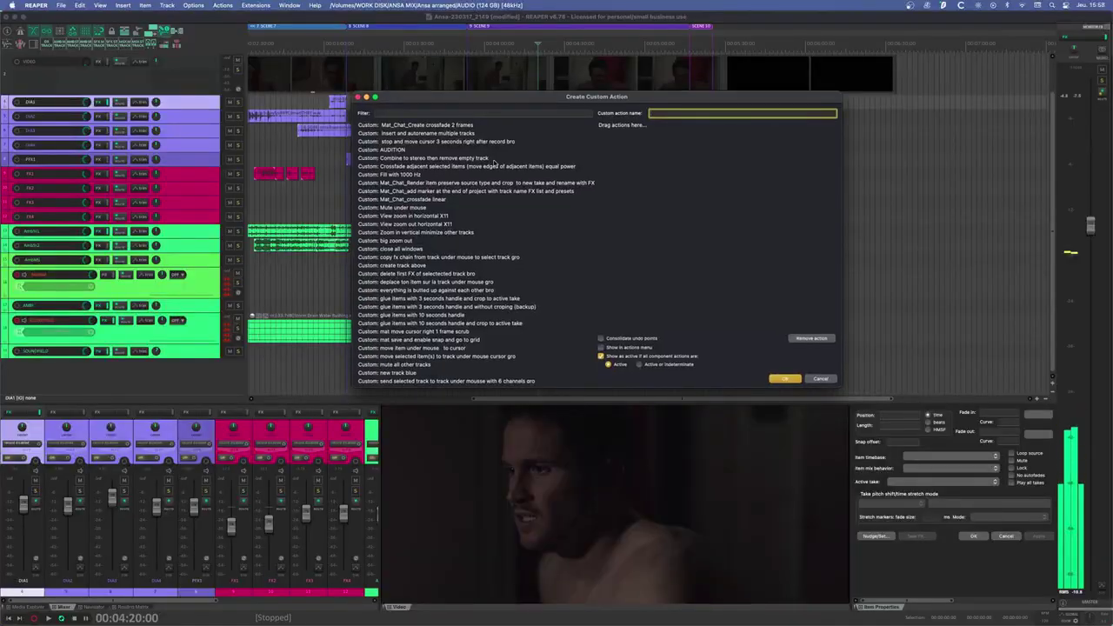
# Select tracks DIA2 through PFX1 and add "SWS: Save current track selection" as the custom action's first command.
pyautogui.click(210, 117)
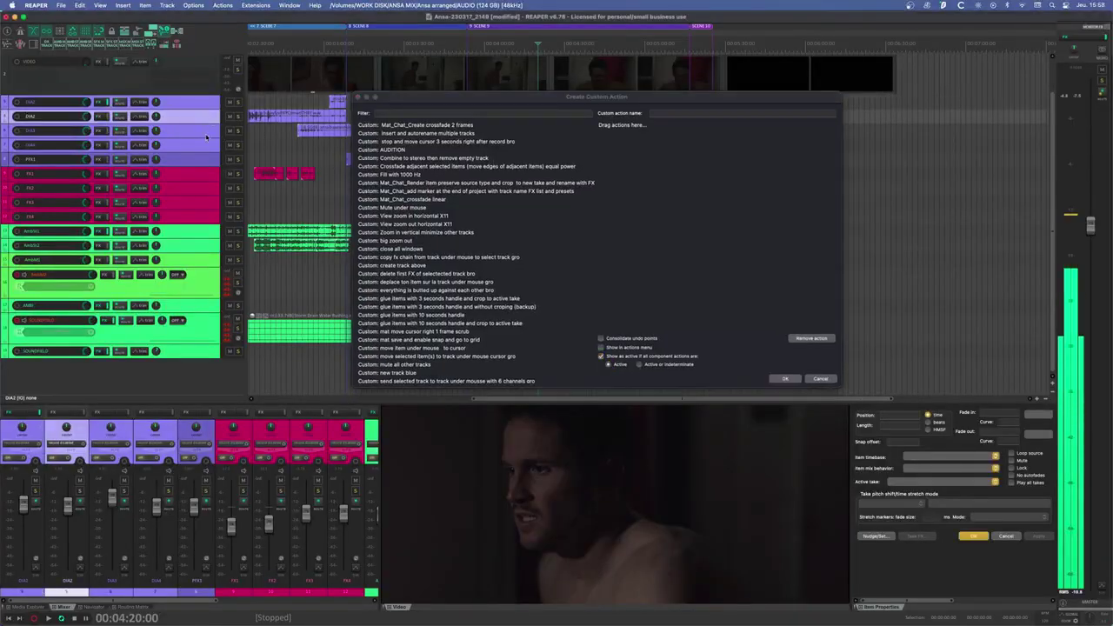
pyautogui.keyDown('shift'); pyautogui.click(199, 157); pyautogui.keyUp('shift')
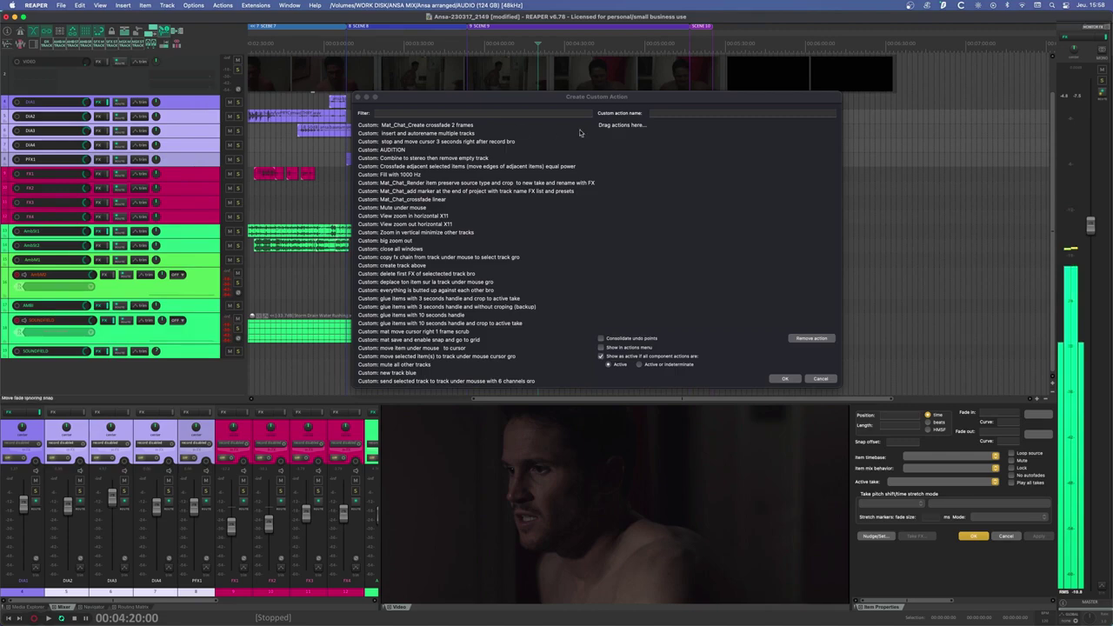
pyautogui.click(420, 111)
pyautogui.write('save current track')
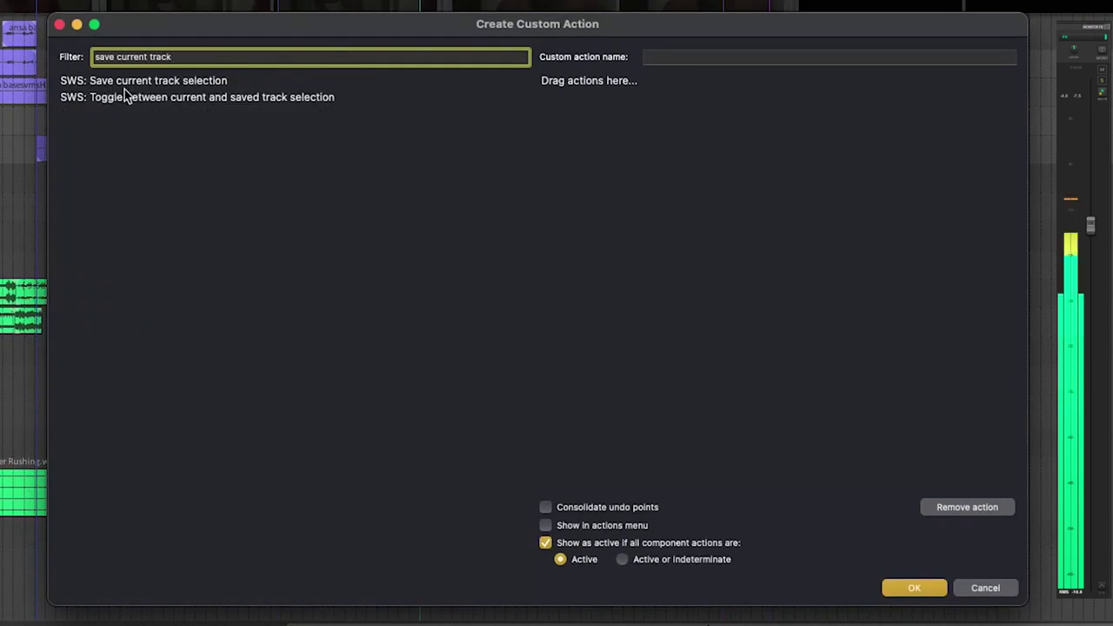
pyautogui.click(168, 83)
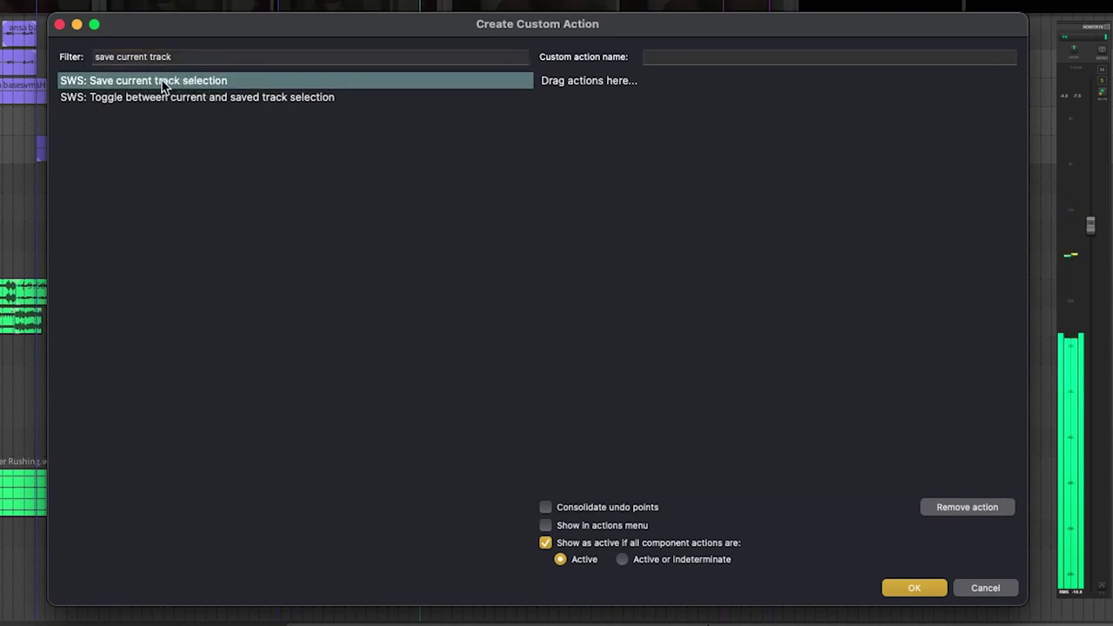
pyautogui.moveTo(386, 87); pyautogui.dragTo(549, 106)
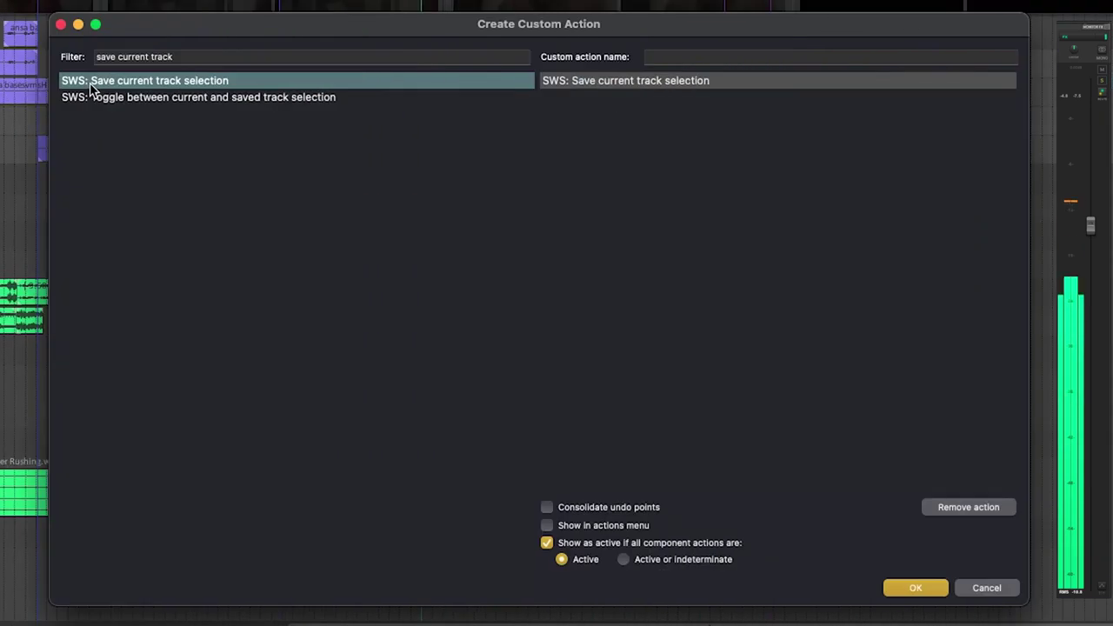
# Add "SWS/BR: Select TCP track under mouse cursor" to the custom action and select track DIA1 as the source.
pyautogui.tripleClick(135, 58)
pyautogui.write('select t')
pyautogui.write('rack under mouse')
pyautogui.scroll(-10, 179, 403)
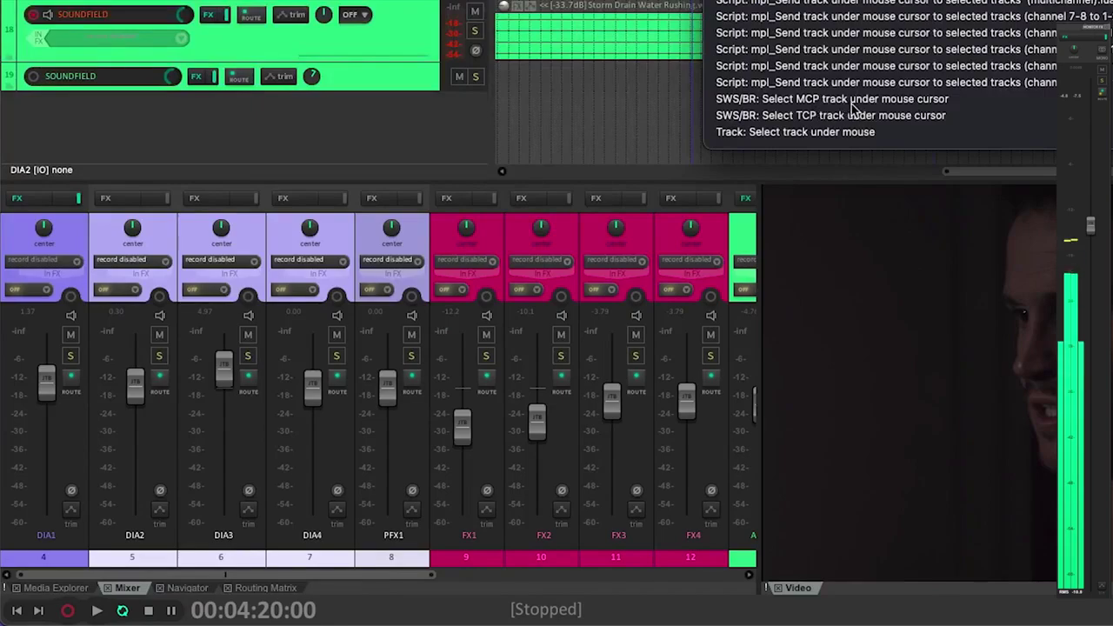
pyautogui.moveTo(853, 115); pyautogui.dragTo(1112, 0)
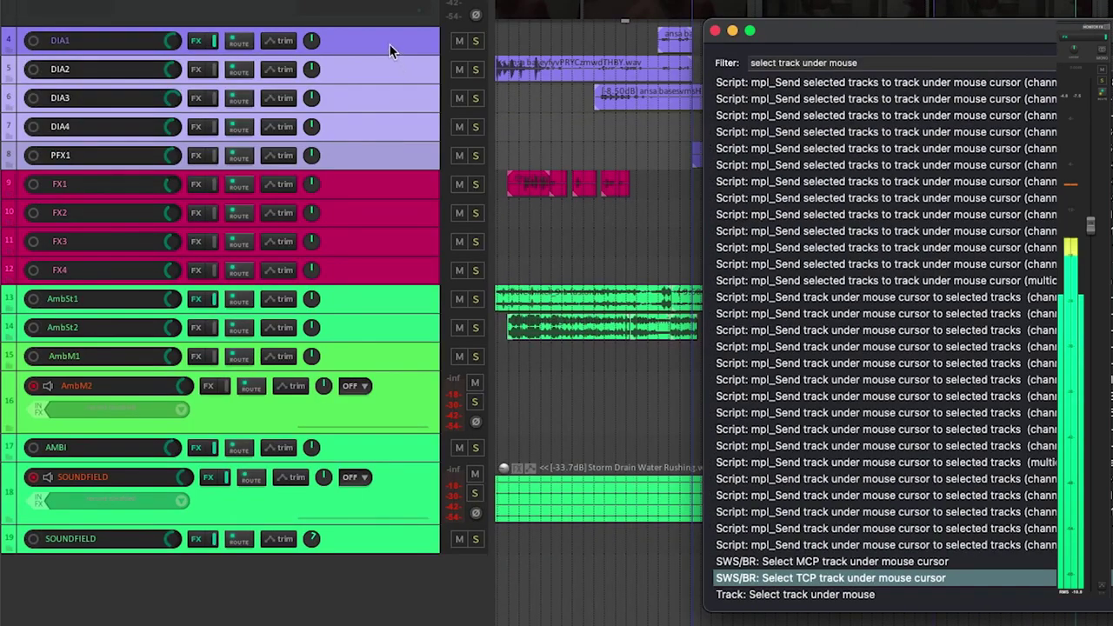
pyautogui.click(388, 43)
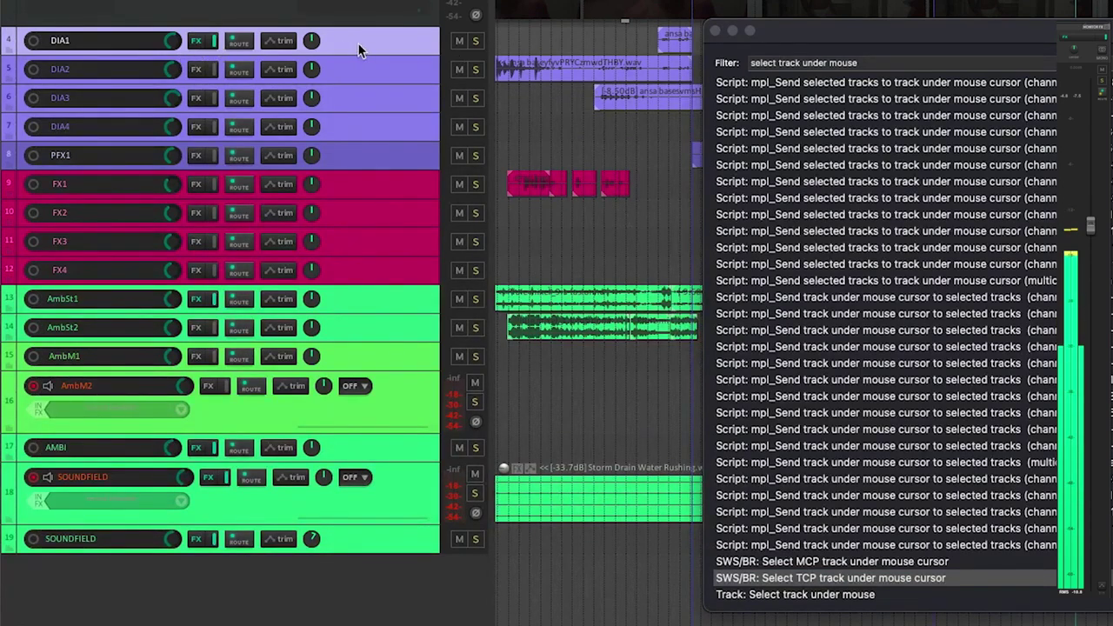
# Add "SWS/S&M: Copy FX chain from selected track" as the custom action's third command.
pyautogui.press('super+a')
pyautogui.write('copy FX chain')
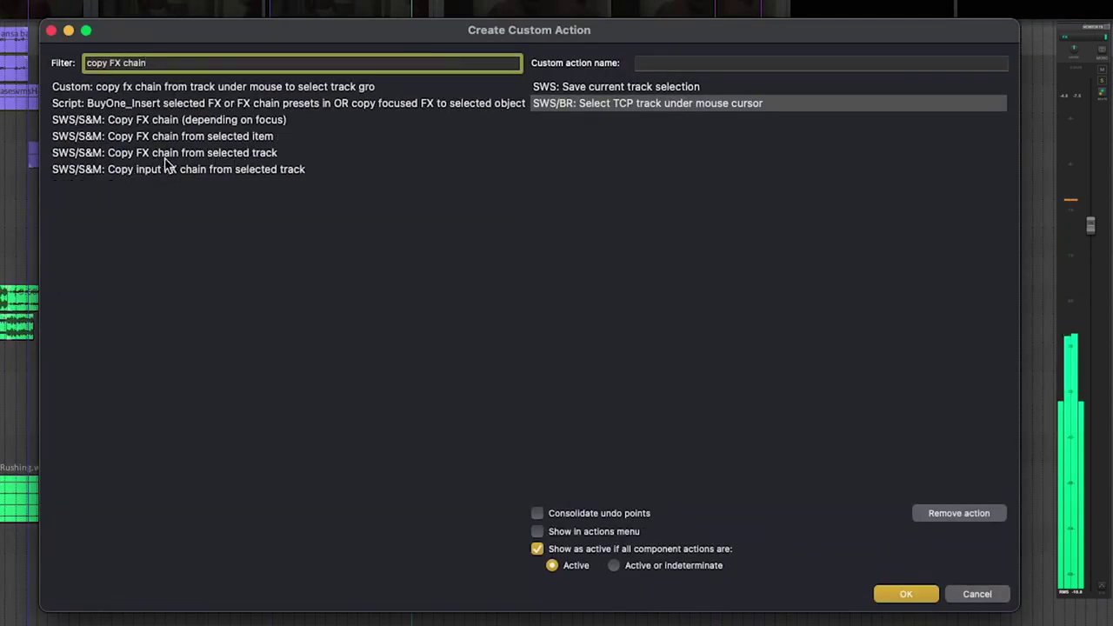
pyautogui.moveTo(185, 159); pyautogui.dragTo(588, 161)
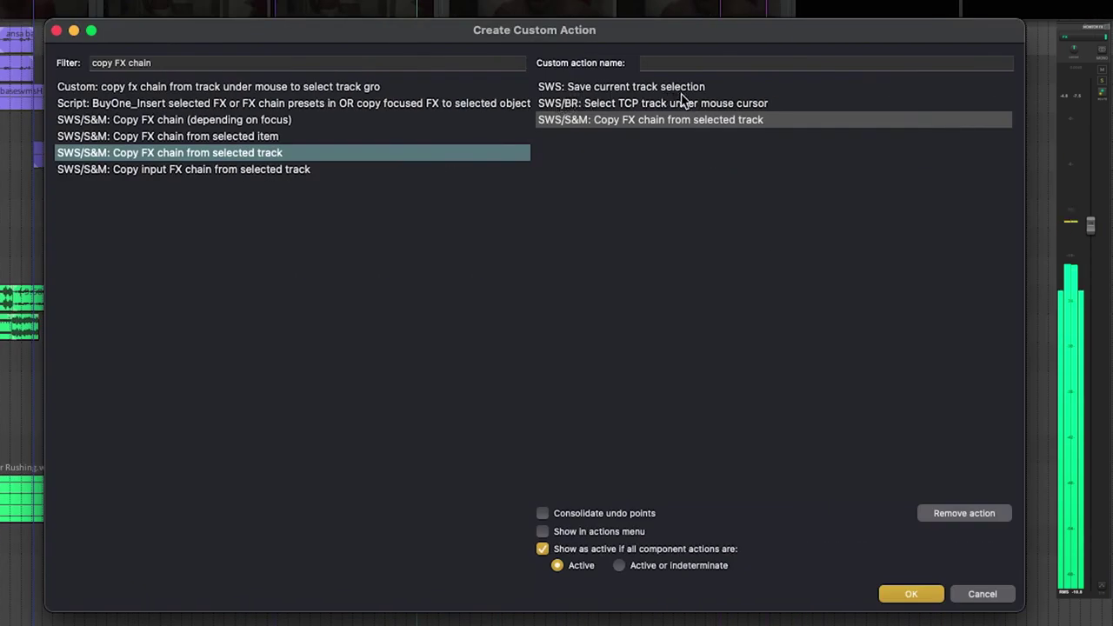
# Add "SWS: Restore saved track selection" to the custom action and reselect tracks DIA2 through PFX1.
pyautogui.tripleClick(162, 61)
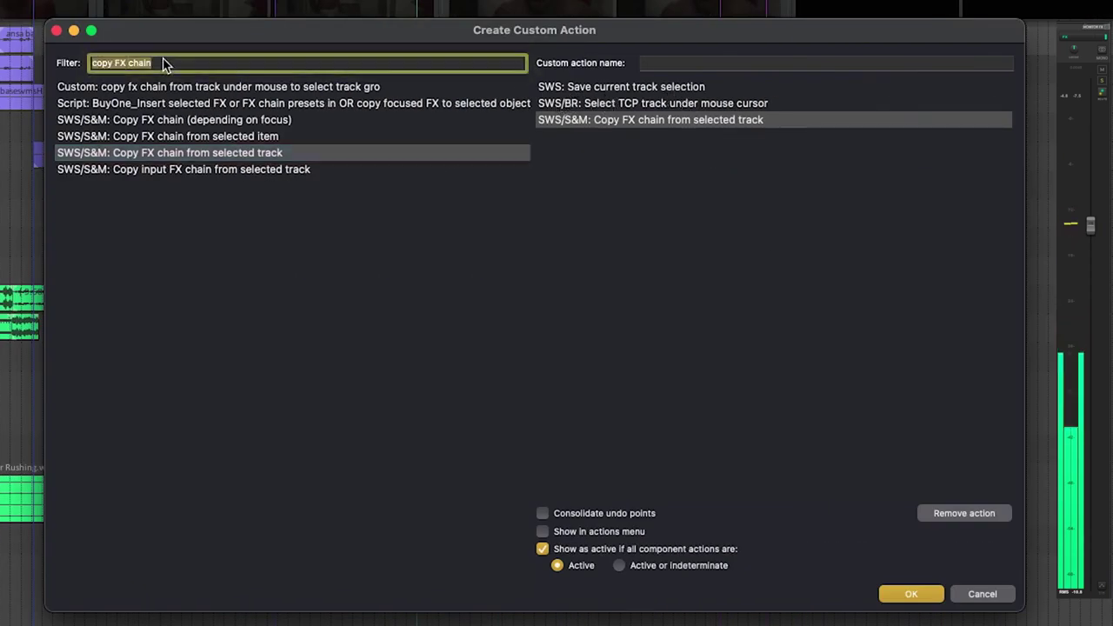
pyautogui.write('restore track selection')
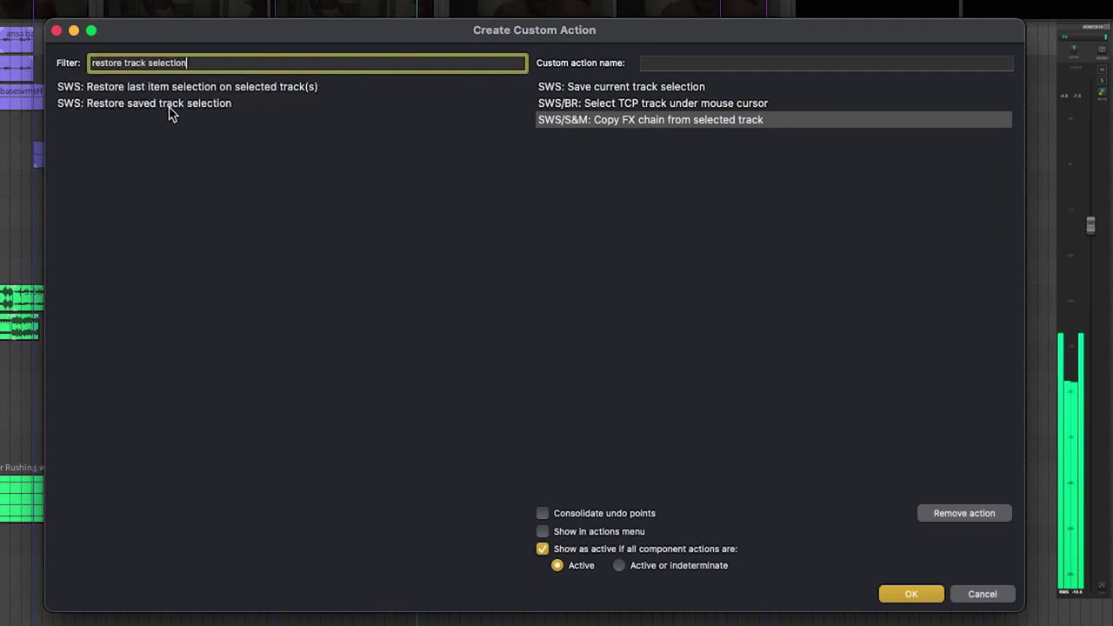
pyautogui.moveTo(172, 113); pyautogui.dragTo(589, 171)
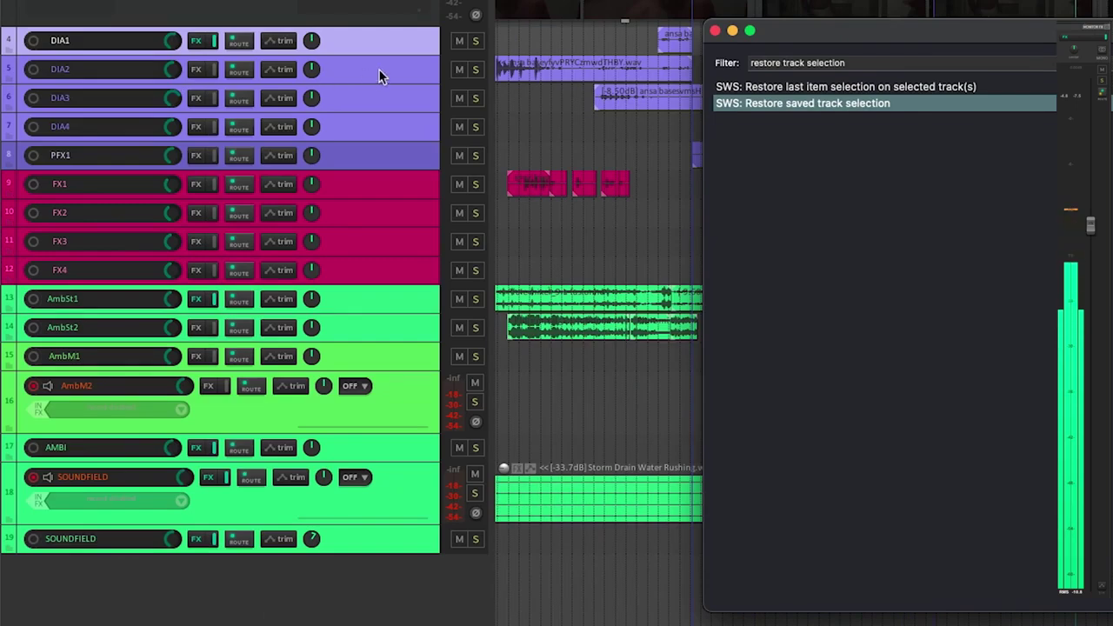
pyautogui.click(379, 69)
pyautogui.keyDown('shift'); pyautogui.click(393, 158); pyautogui.keyUp('shift')
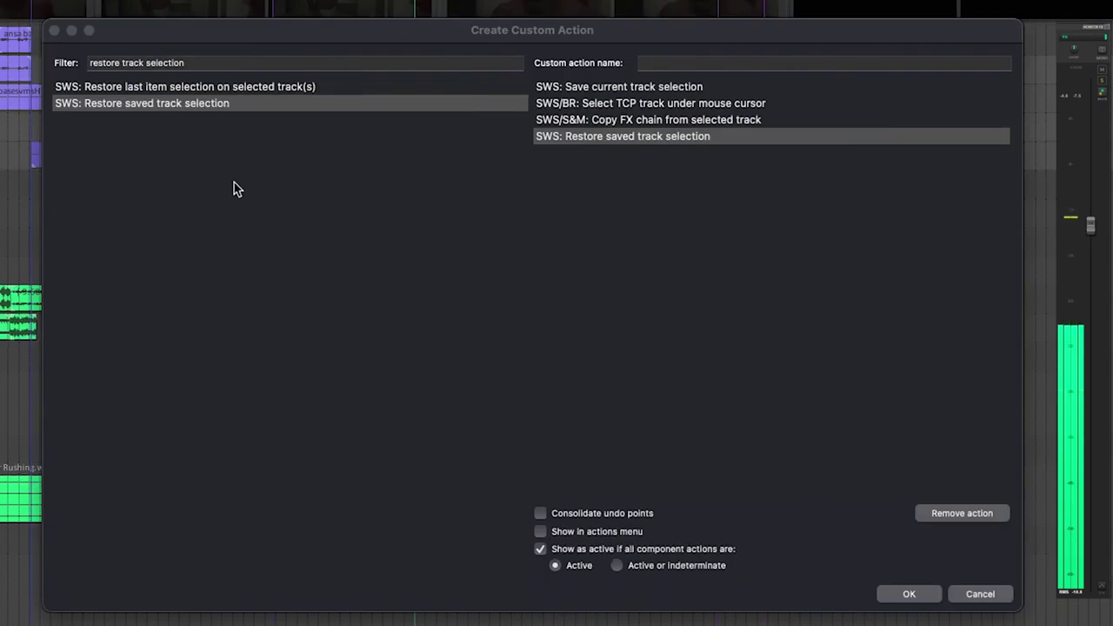
# Add "SWS/S&M: Paste FX chain to selected tracks" as the custom action's final command.
pyautogui.click(233, 188)
pyautogui.write('paste FX chain to selected')
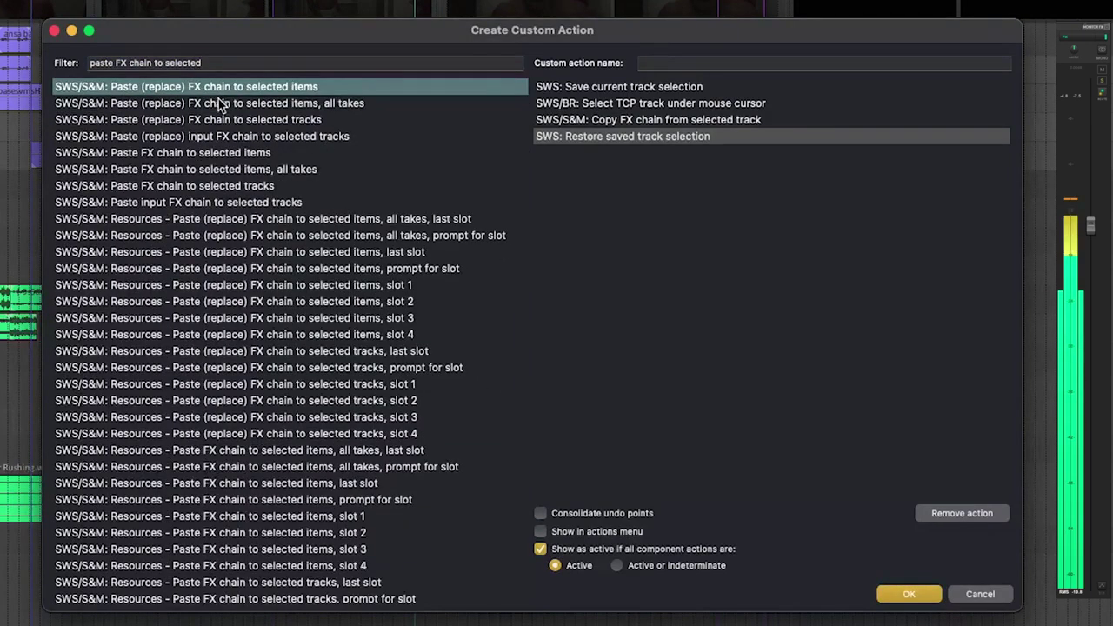
pyautogui.hscroll(1, 219, 104)
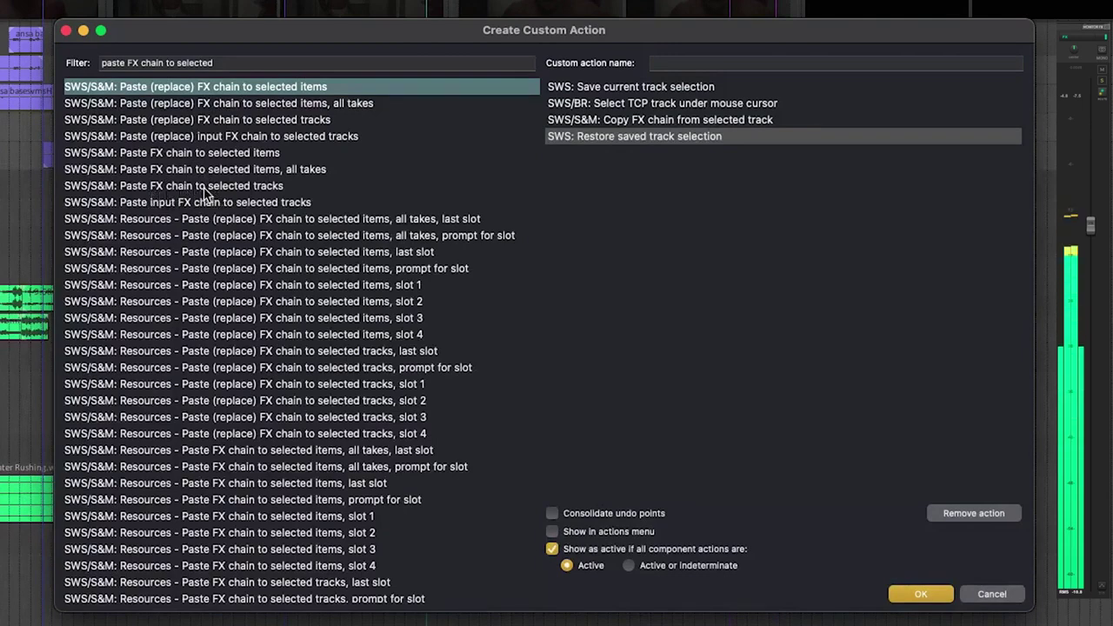
pyautogui.moveTo(206, 193); pyautogui.dragTo(848, 212)
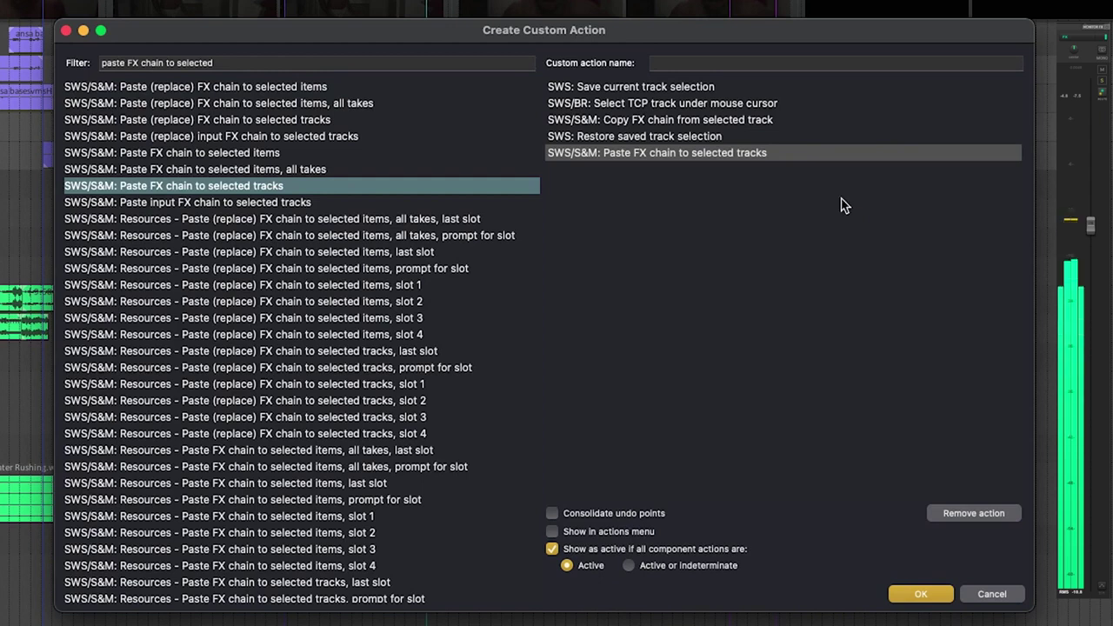
# Consolidate the custom action's undo points, name it "COpy FX chain from track under mouse to selected tracks gro", and save it.
pyautogui.click(553, 514)
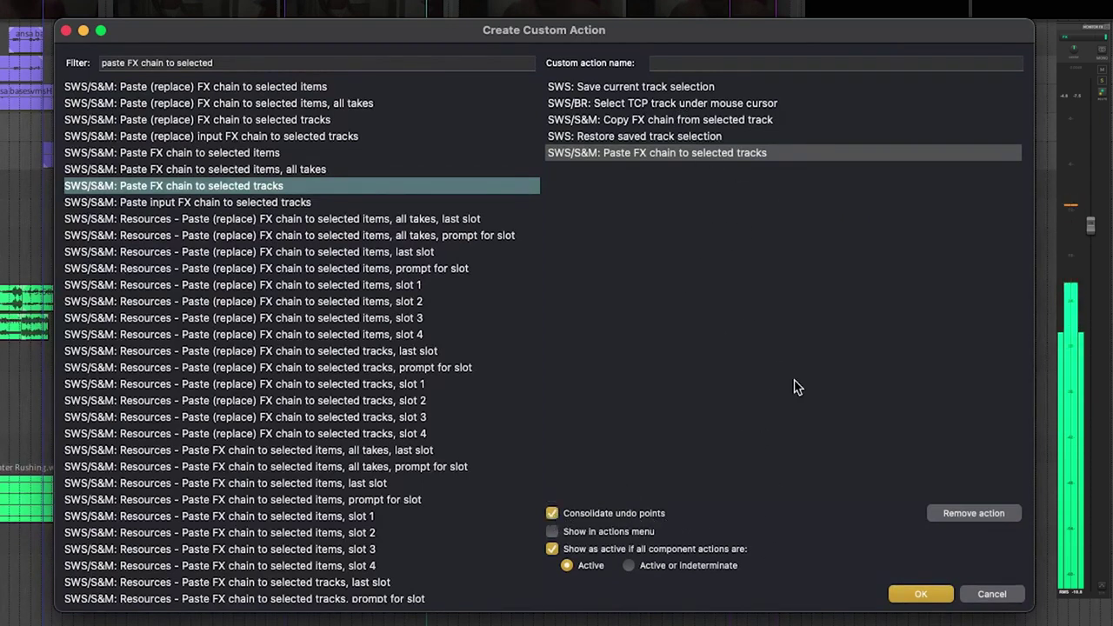
pyautogui.click(691, 64)
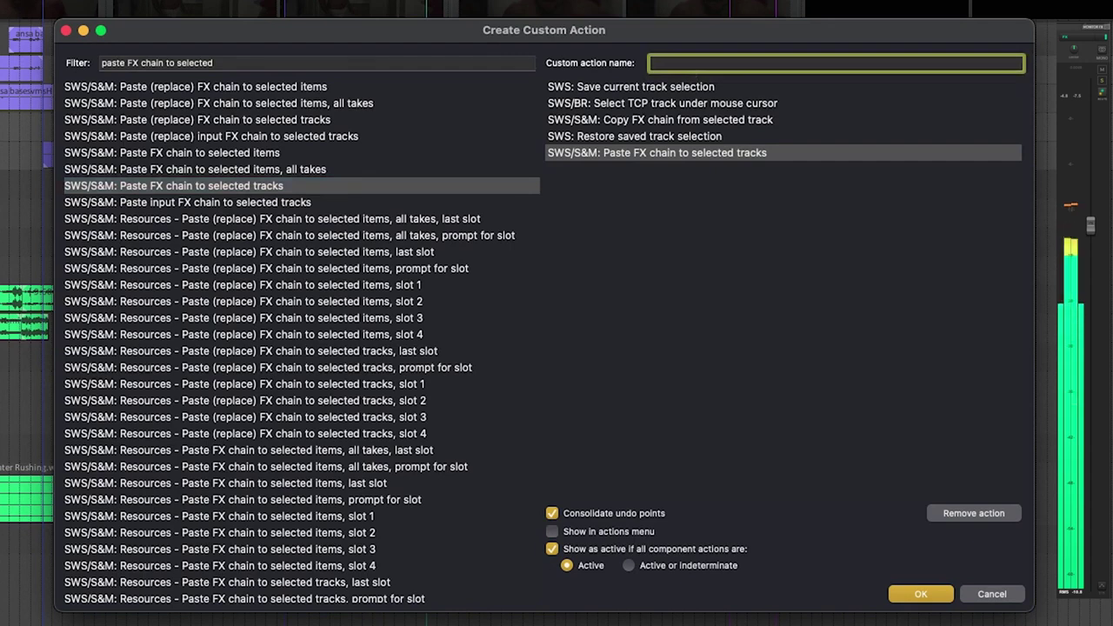
pyautogui.write('COpy FX chain from track undermouse')
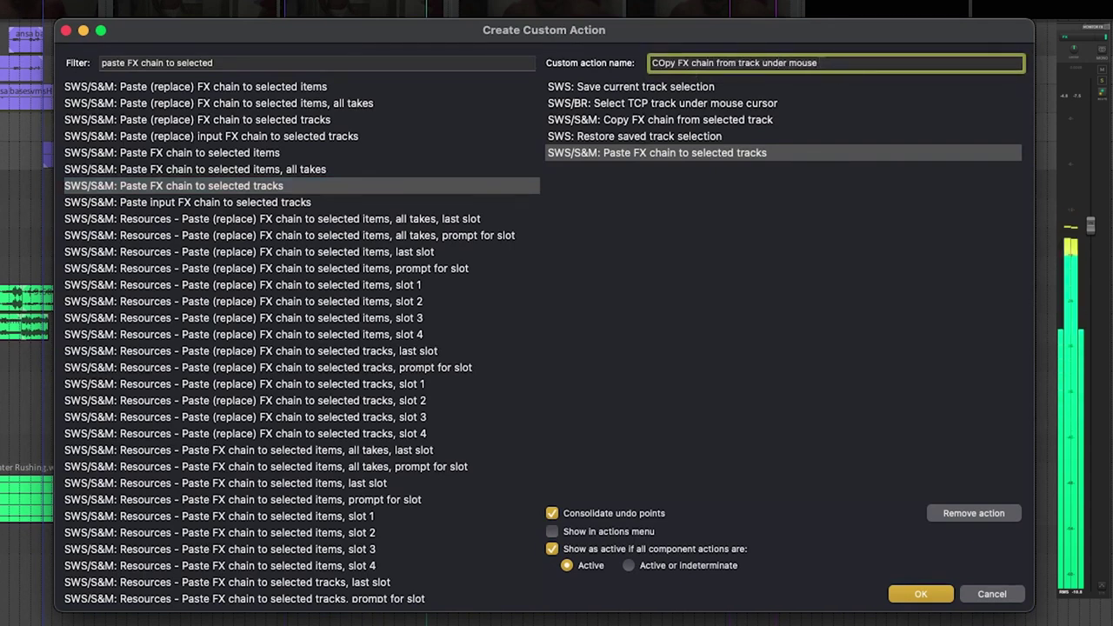
pyautogui.write('to selected tracks gro')
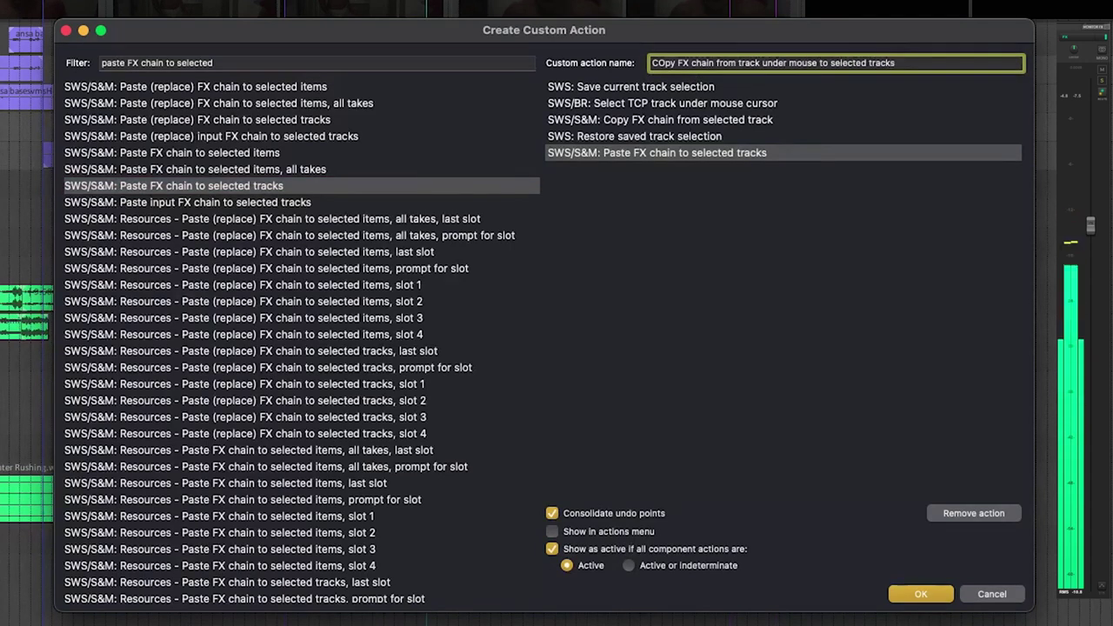
pyautogui.click(921, 594)
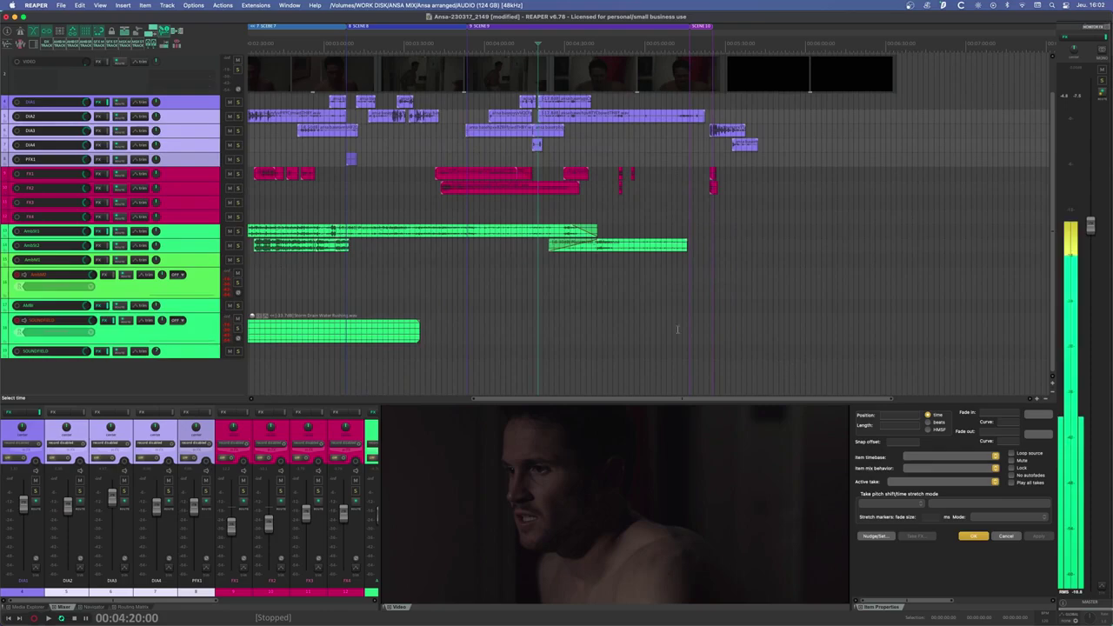
# Find the new custom action by filtering for "copy gro" and assign it the shortcut Control+Opt+Cmd+F.
pyautogui.hotkey('shift', '/')
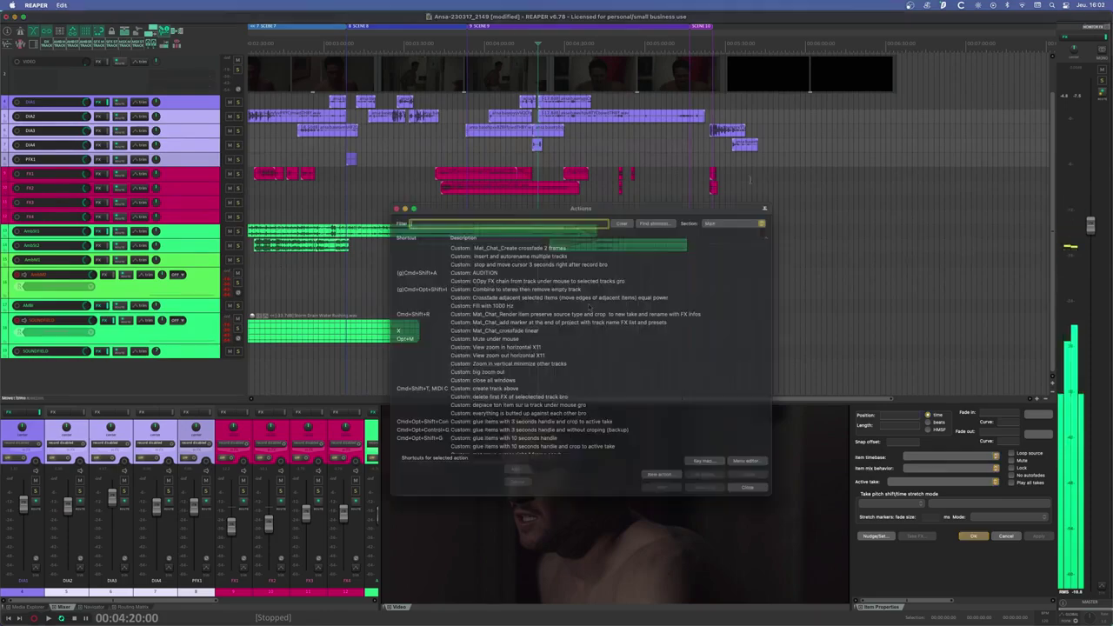
pyautogui.write('copy gro')
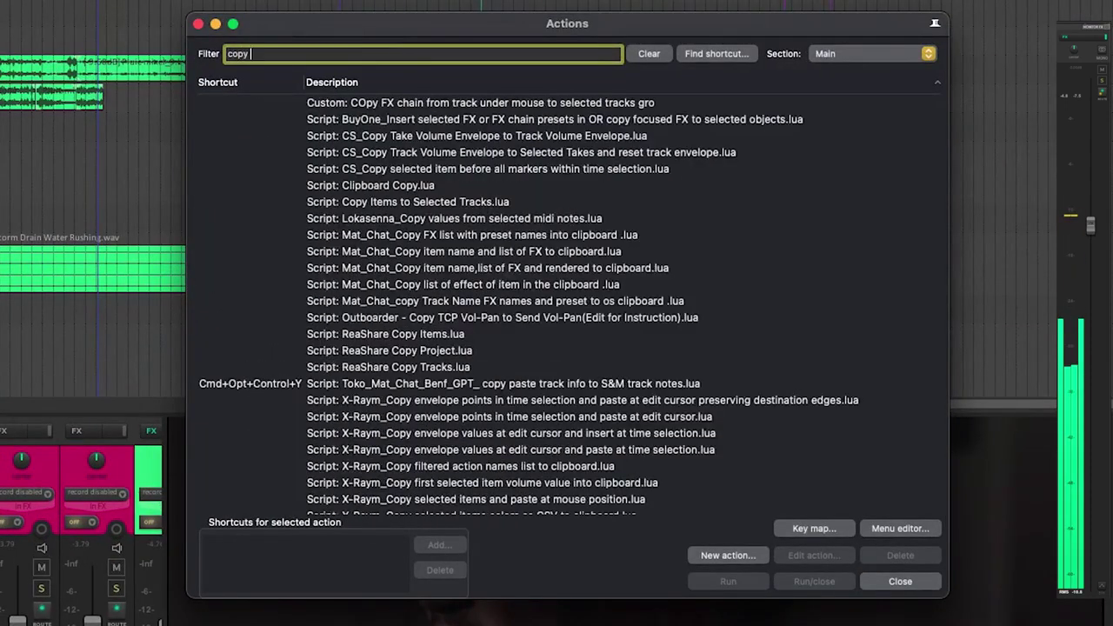
pyautogui.click(552, 104)
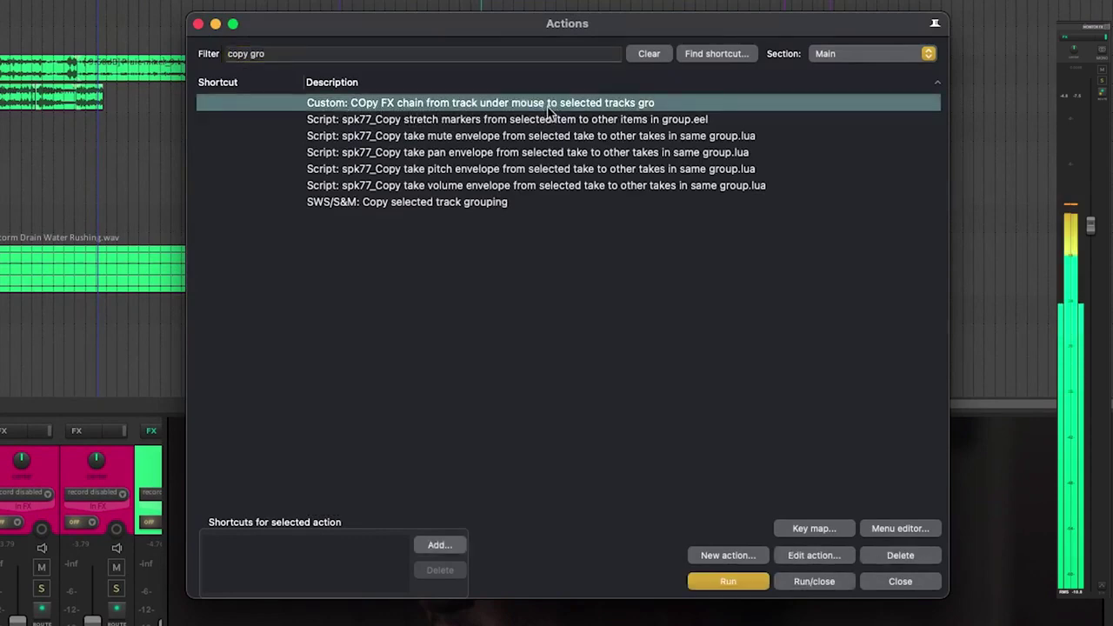
pyautogui.click(439, 544)
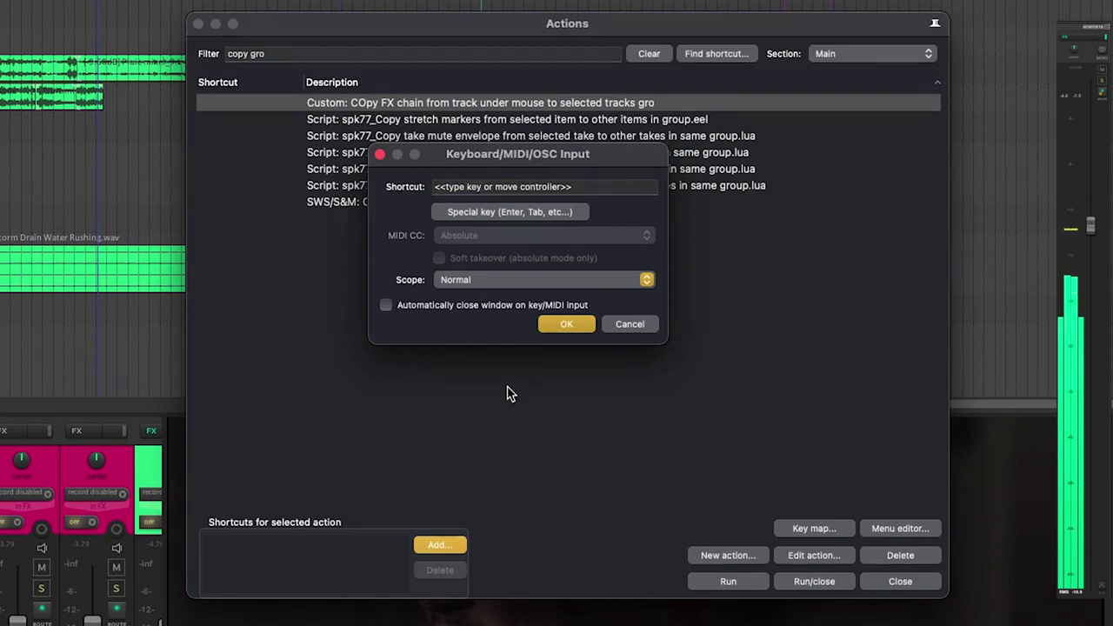
pyautogui.press('ctrl+alt+super+f')
pyautogui.click(583, 325)
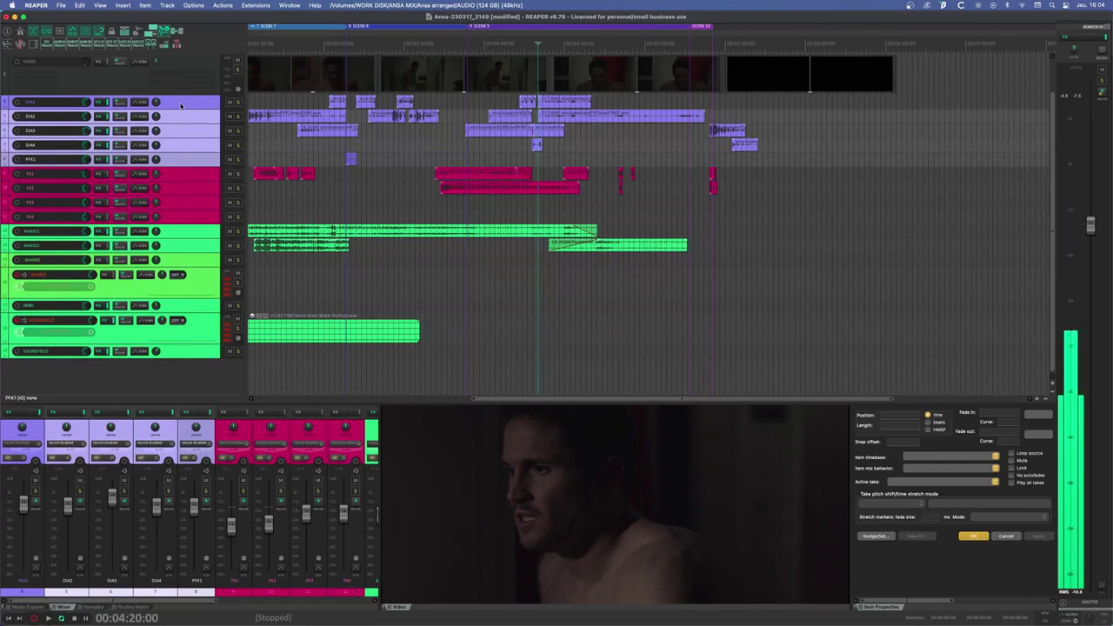
# Inspect the FX chains on tracks DIA2 and DIA3, and close the FX window.
pyautogui.click(99, 116)
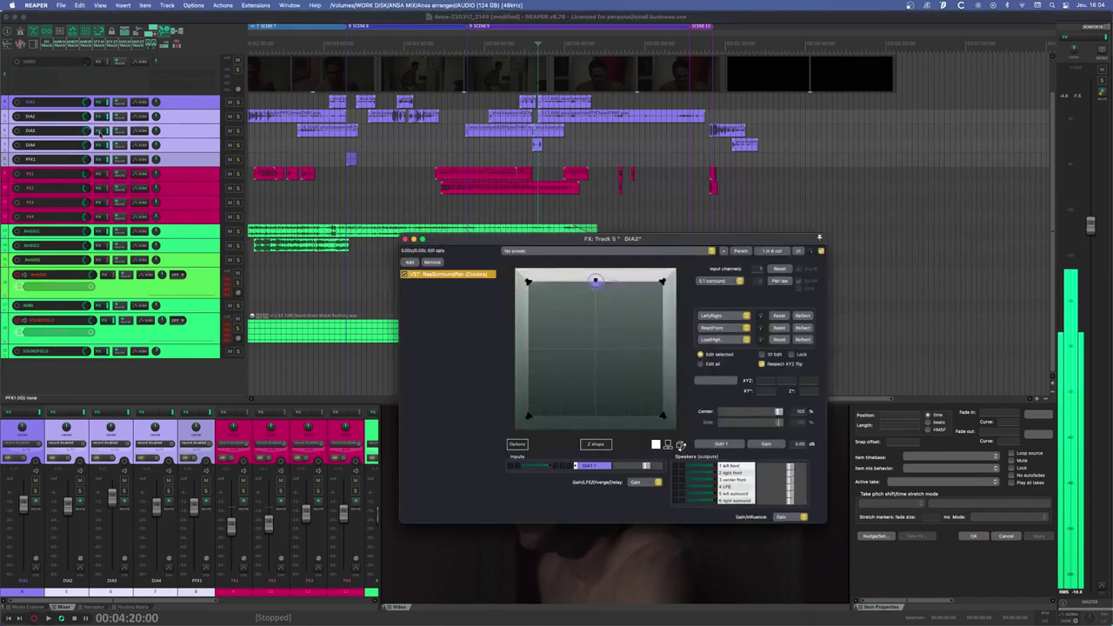
pyautogui.click(99, 130)
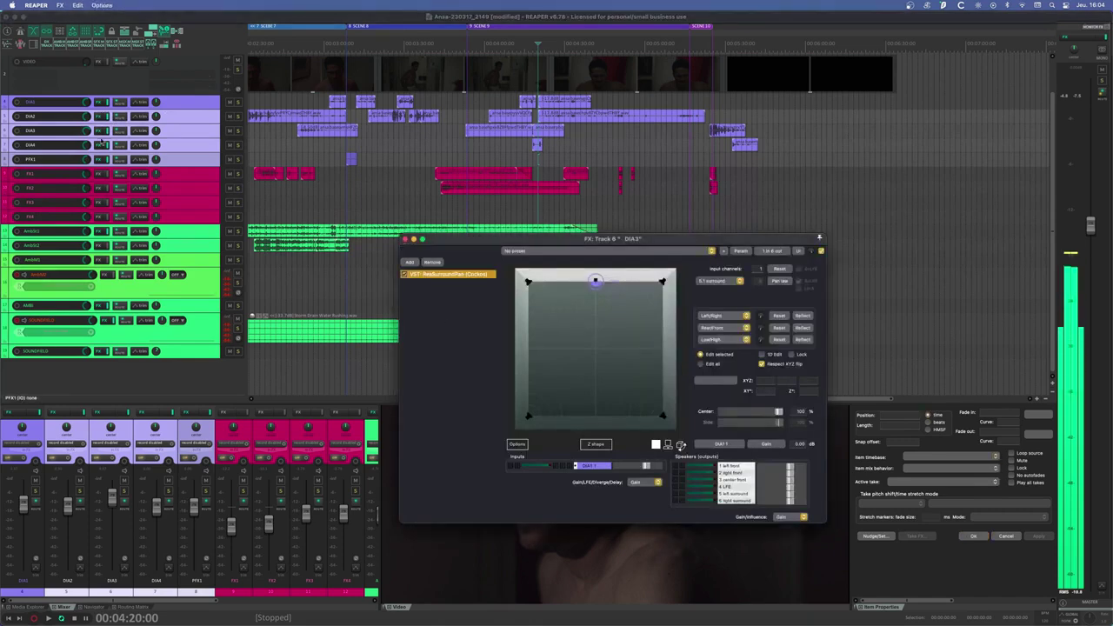
pyautogui.click(405, 238)
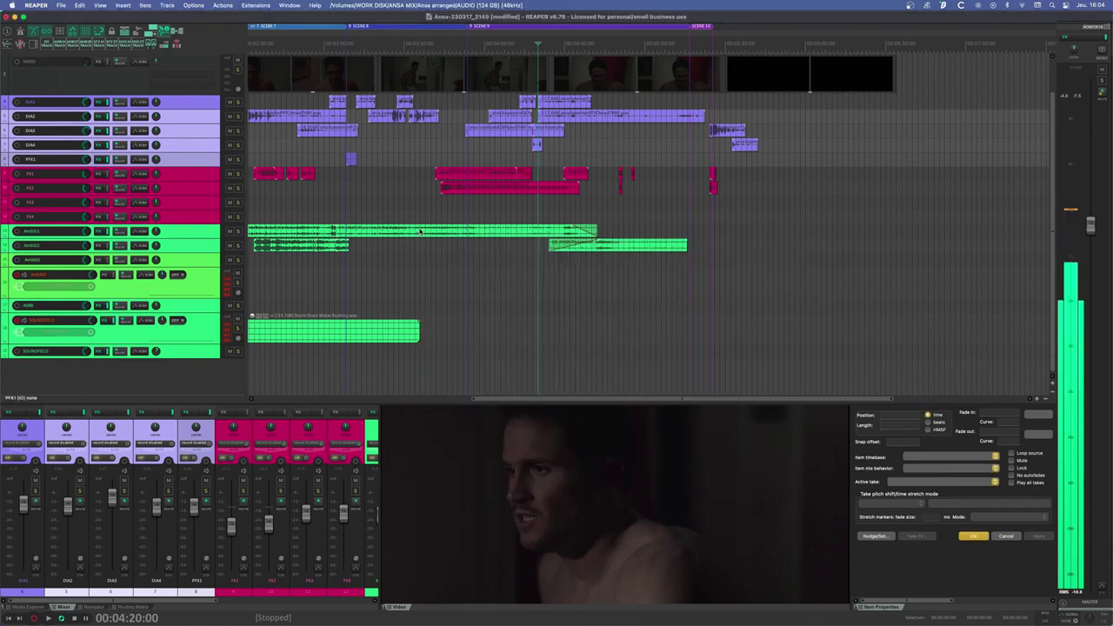
# Select tracks DIA2 and DIA3 together with the non-adjacent green tracks 13, 15, 17 and 18.
pyautogui.click(201, 120)
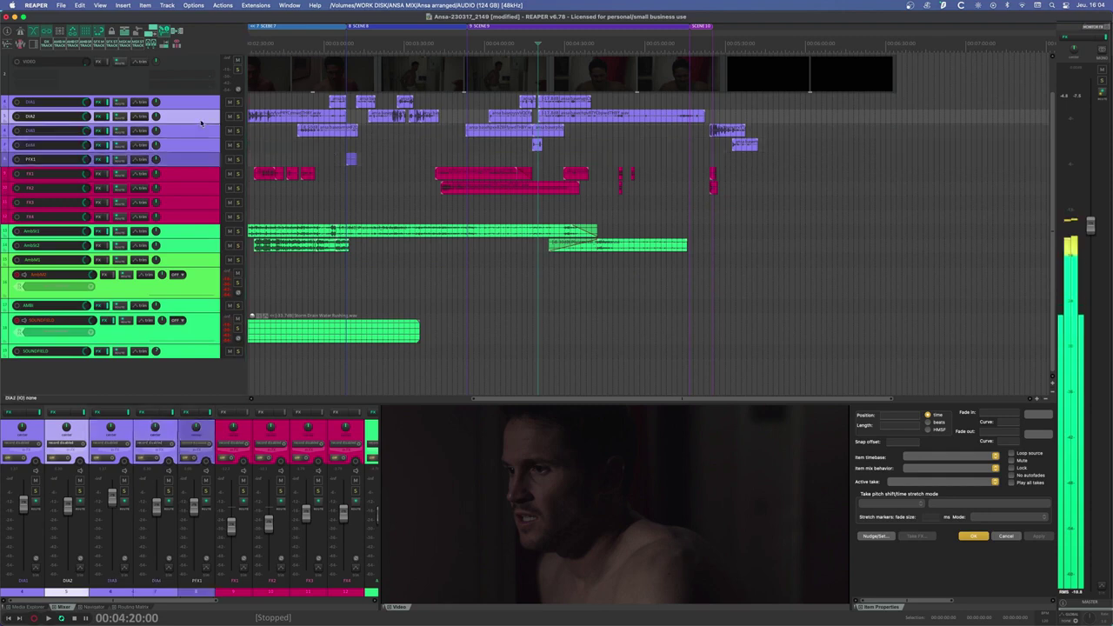
pyautogui.click(203, 135)
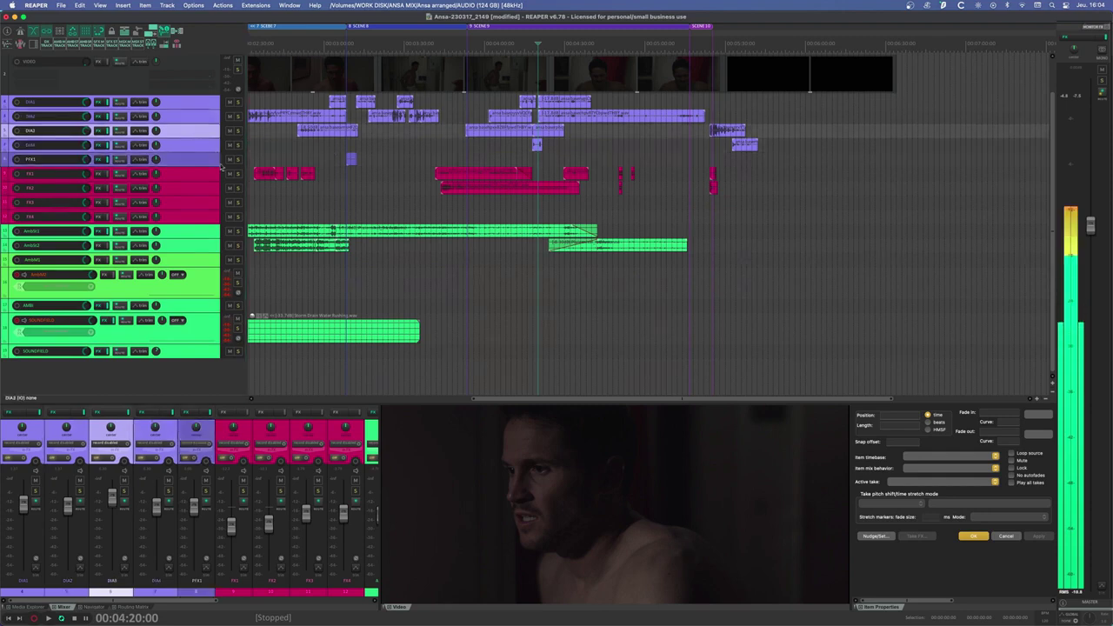
pyautogui.click(198, 236)
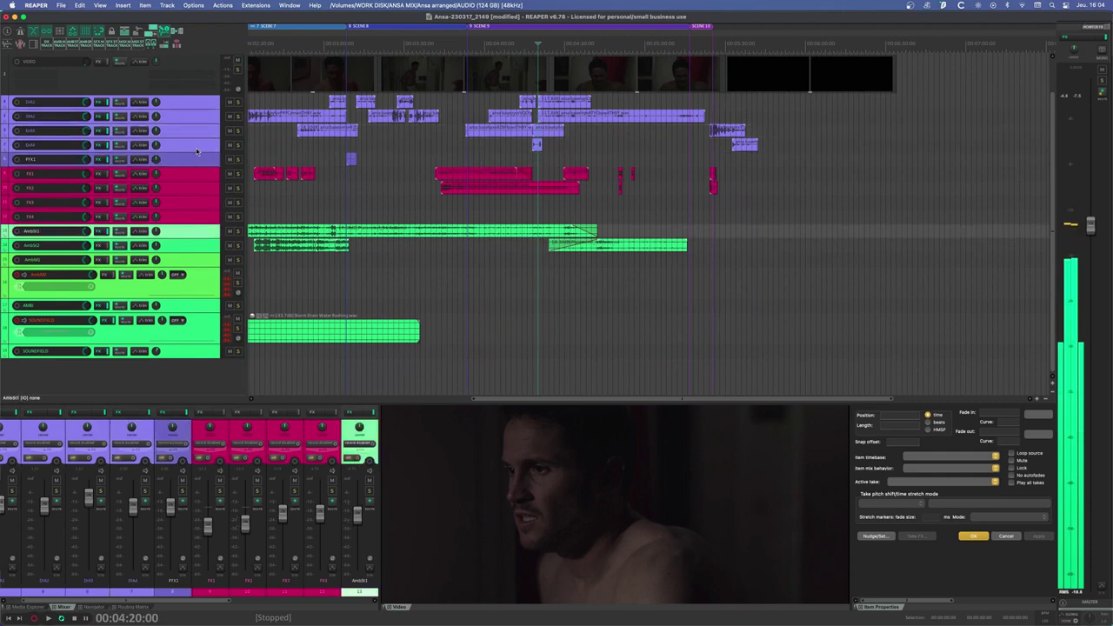
pyautogui.keyDown('ctrl'); pyautogui.click(196, 120); pyautogui.keyUp('ctrl')
pyautogui.keyDown('shift'); pyautogui.click(195, 135); pyautogui.keyUp('shift')
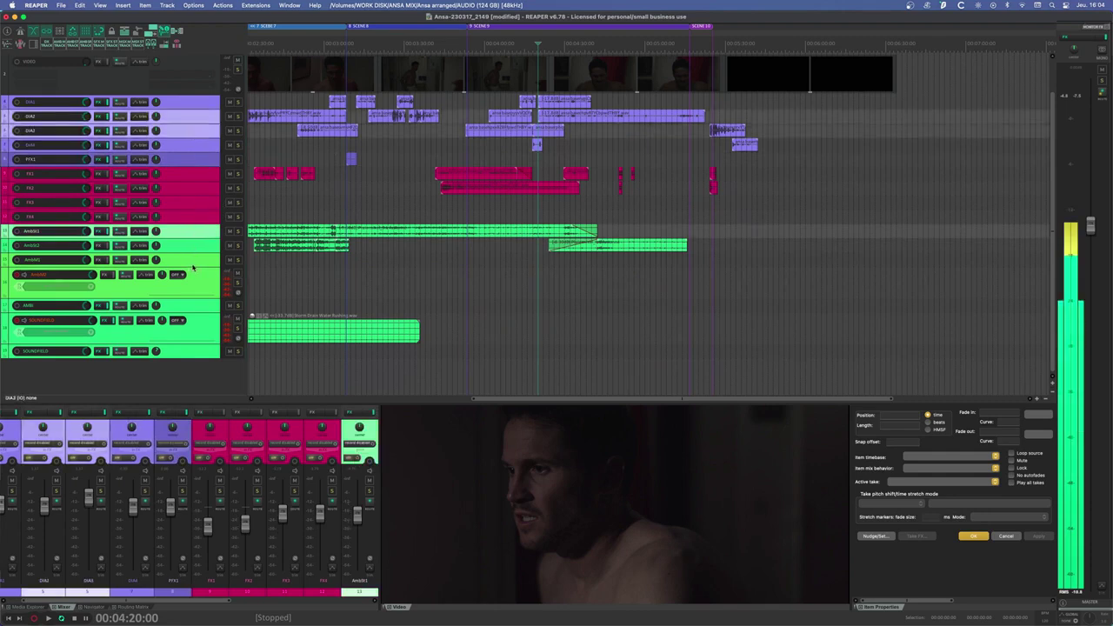
pyautogui.click(193, 261)
pyautogui.click(195, 305)
pyautogui.click(196, 328)
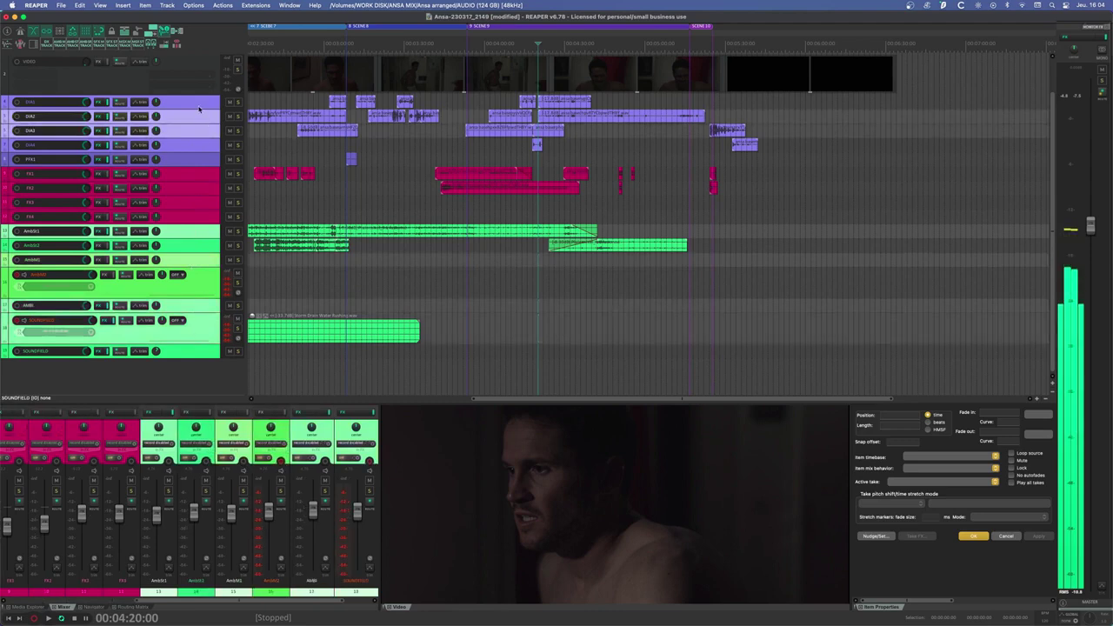